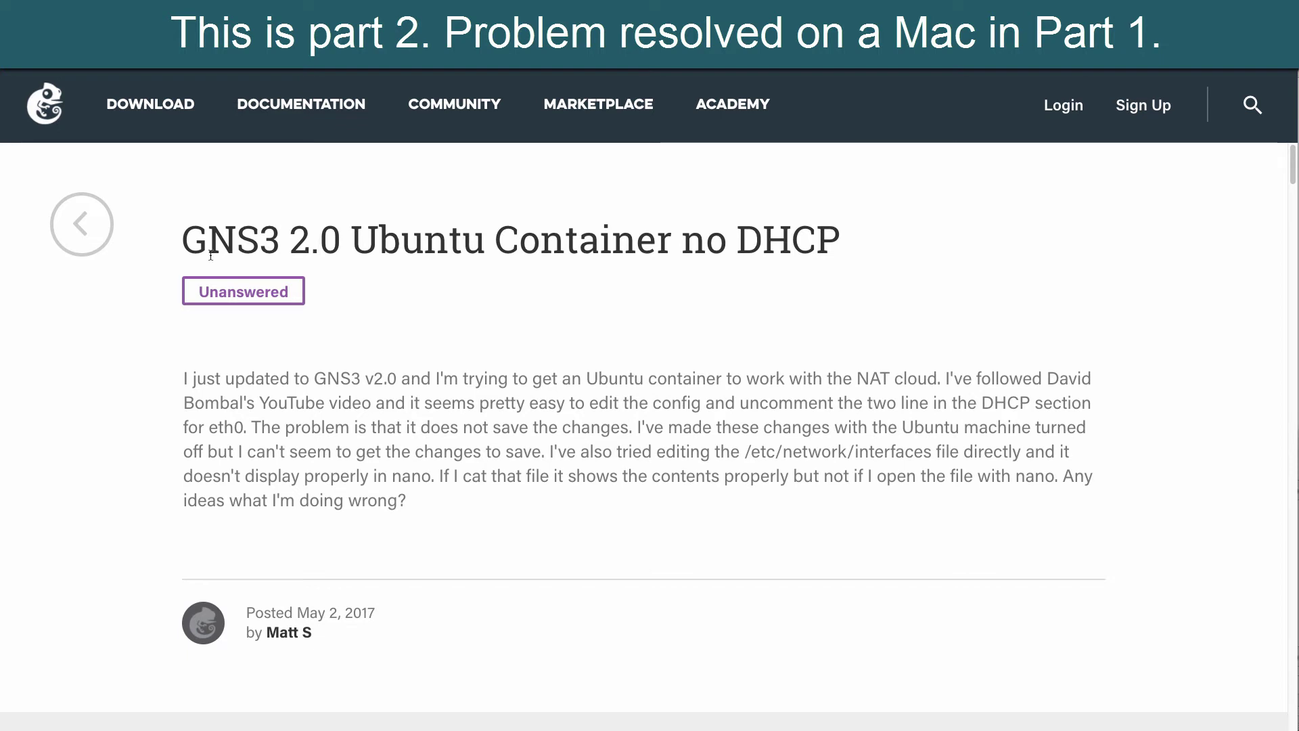
- Select the title of the 'GNS3 2.0 Ubuntu Container no DHCP' forum post in Edge
drag(193, 241, 754, 264)
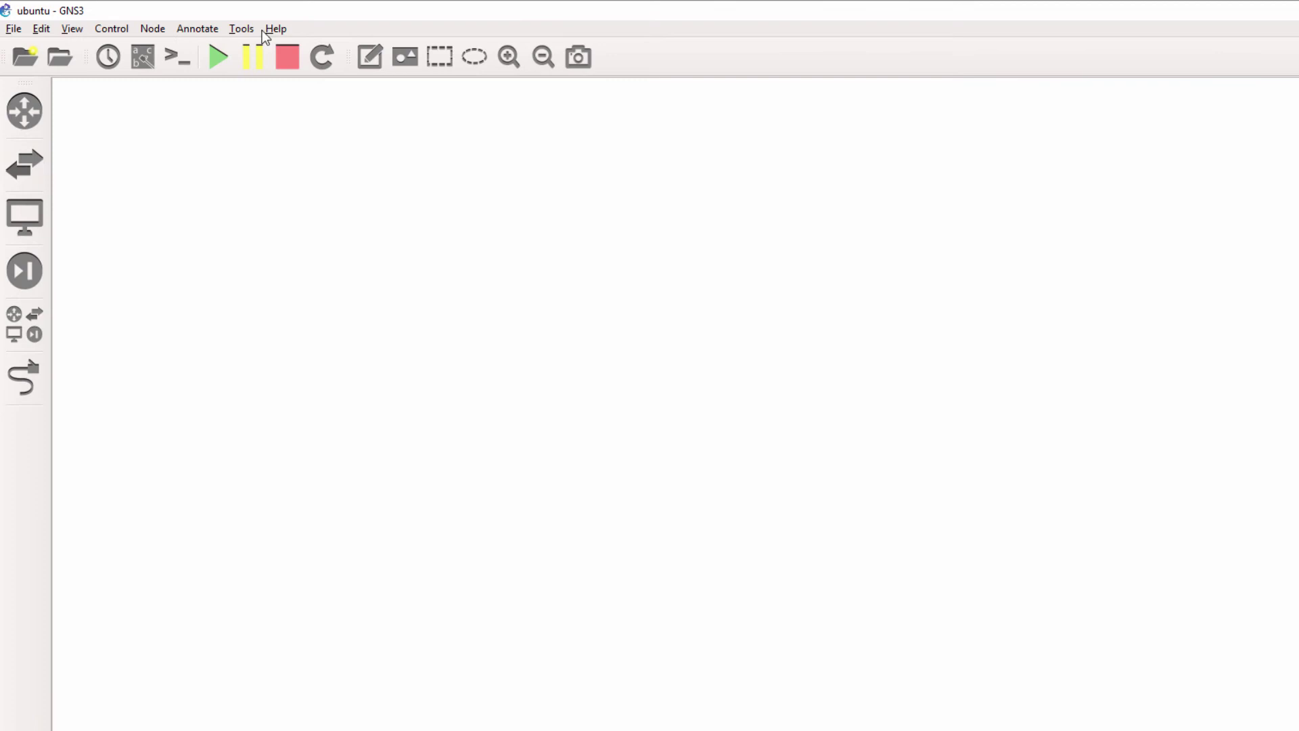
- Confirm GNS3 version 2.0.2 under Help > About, then list the end devices (Cloud, Nat, VPCS)
click(277, 29)
click(325, 182)
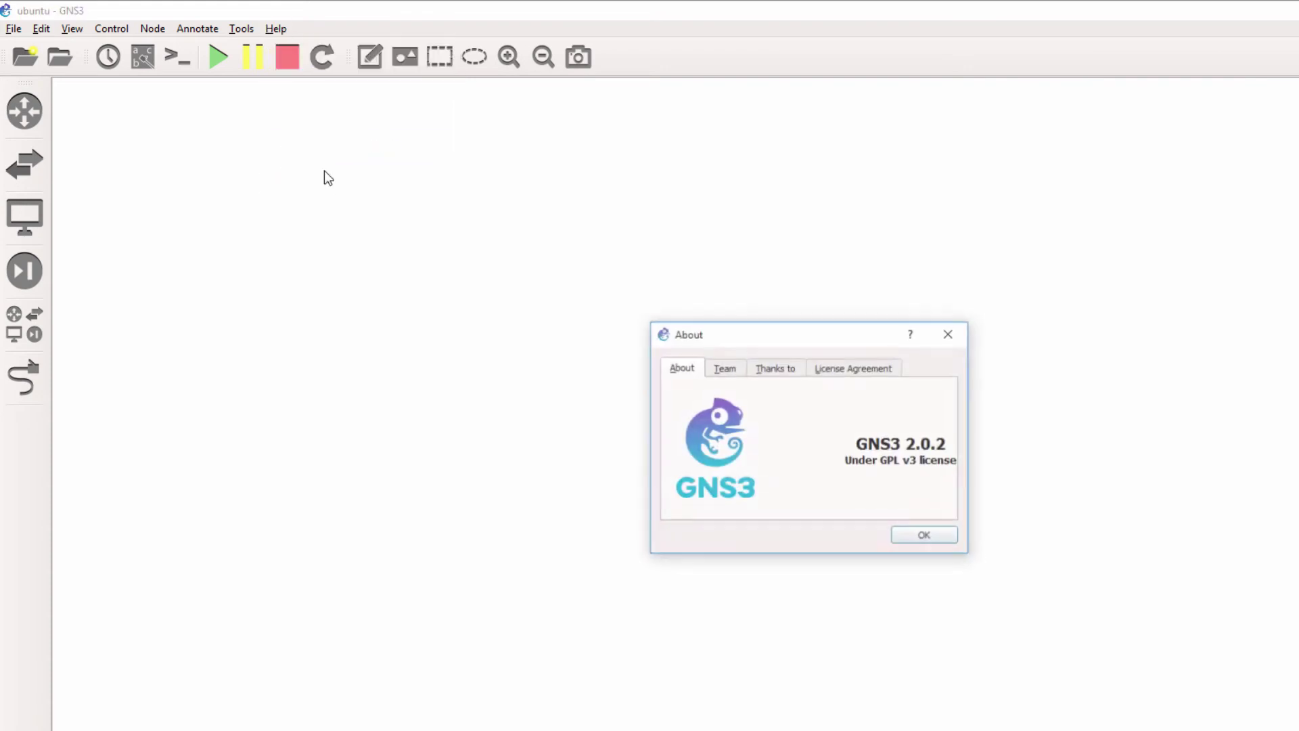
click(913, 537)
click(22, 228)
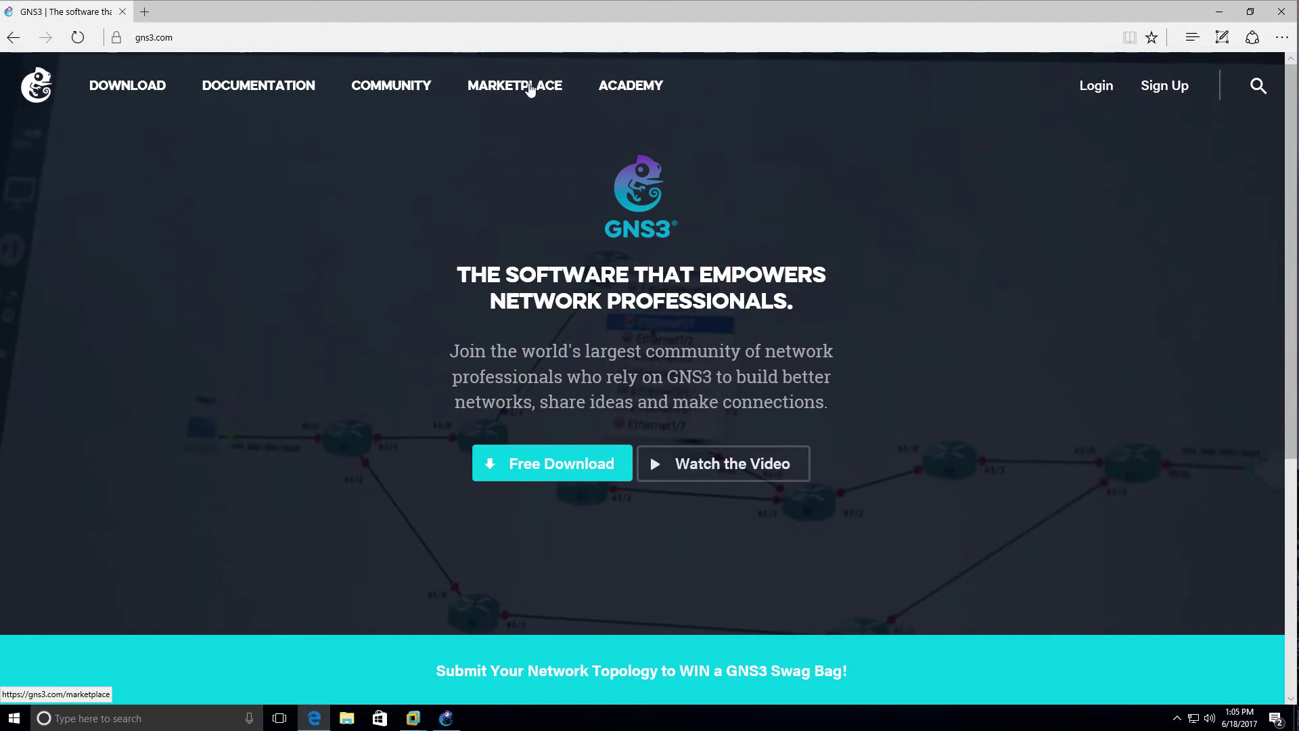
- Find the Ubuntu appliance in the GNS3 Marketplace, then download and open ubuntu.gns3a
click(529, 91)
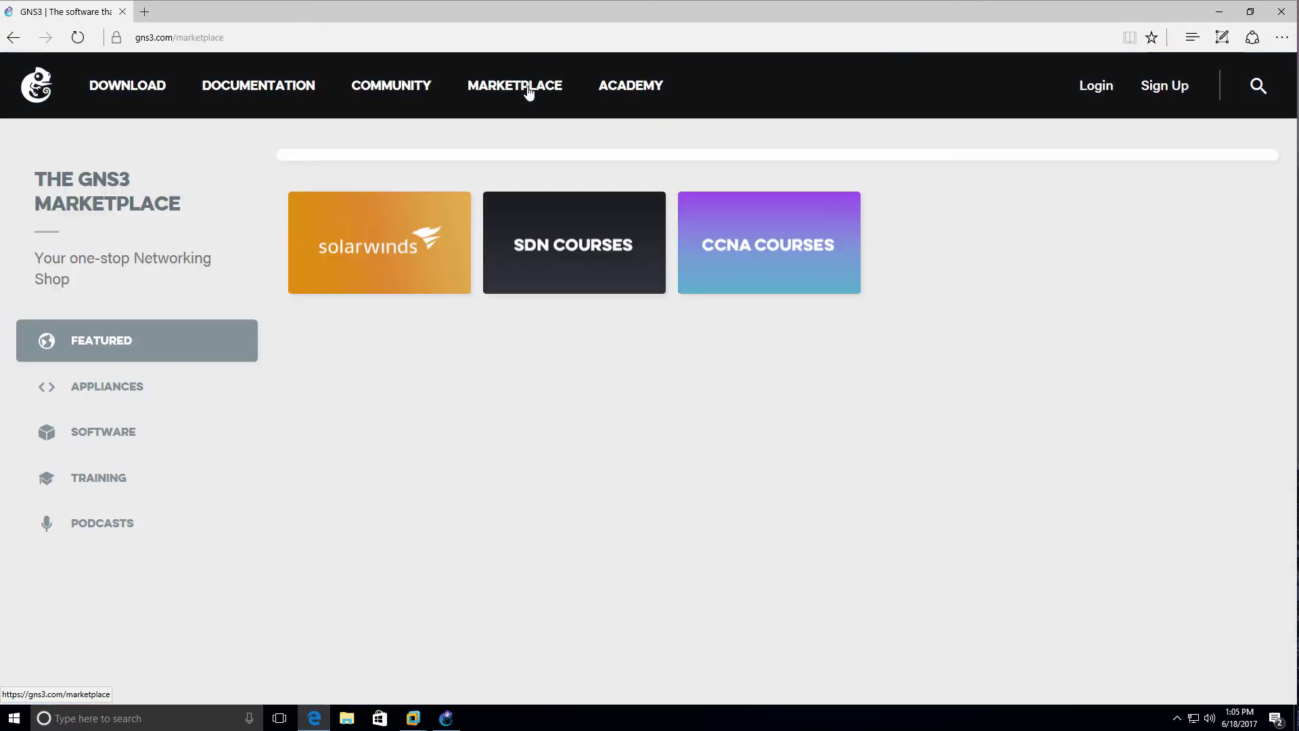
click(139, 387)
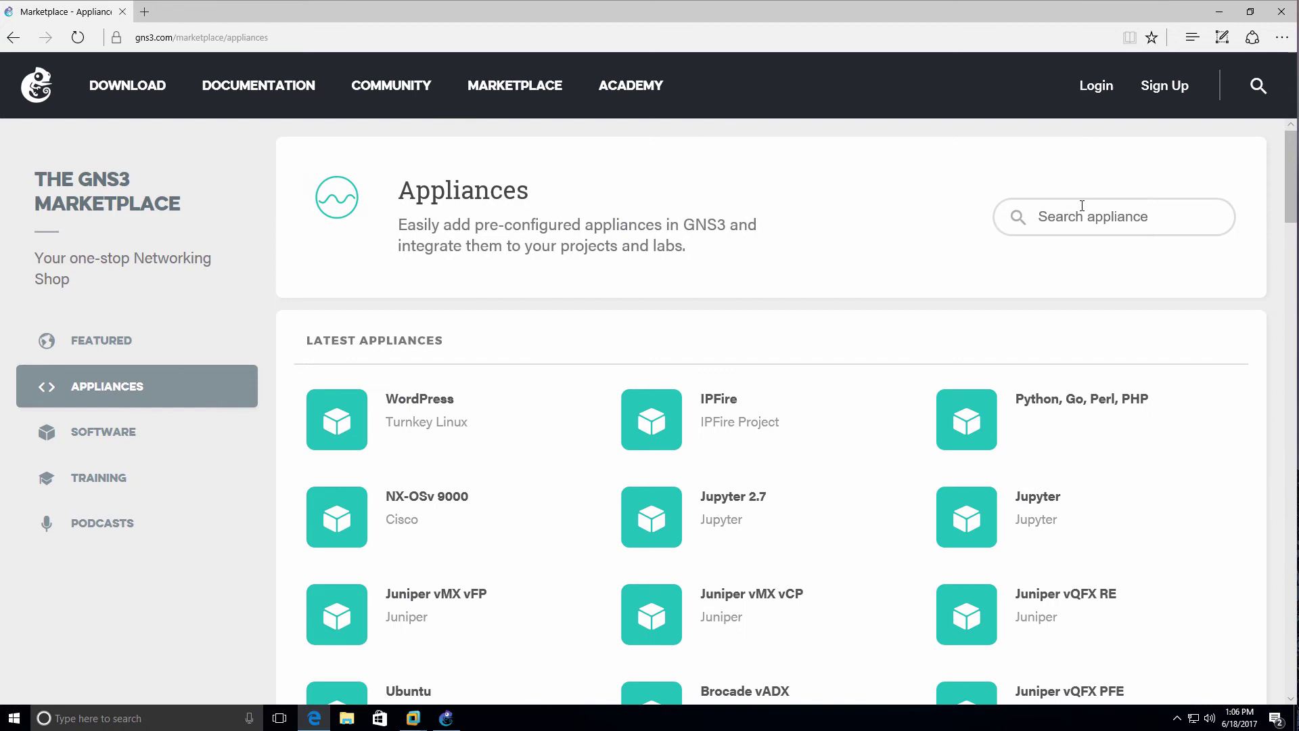
click(1082, 206)
text(ubun)
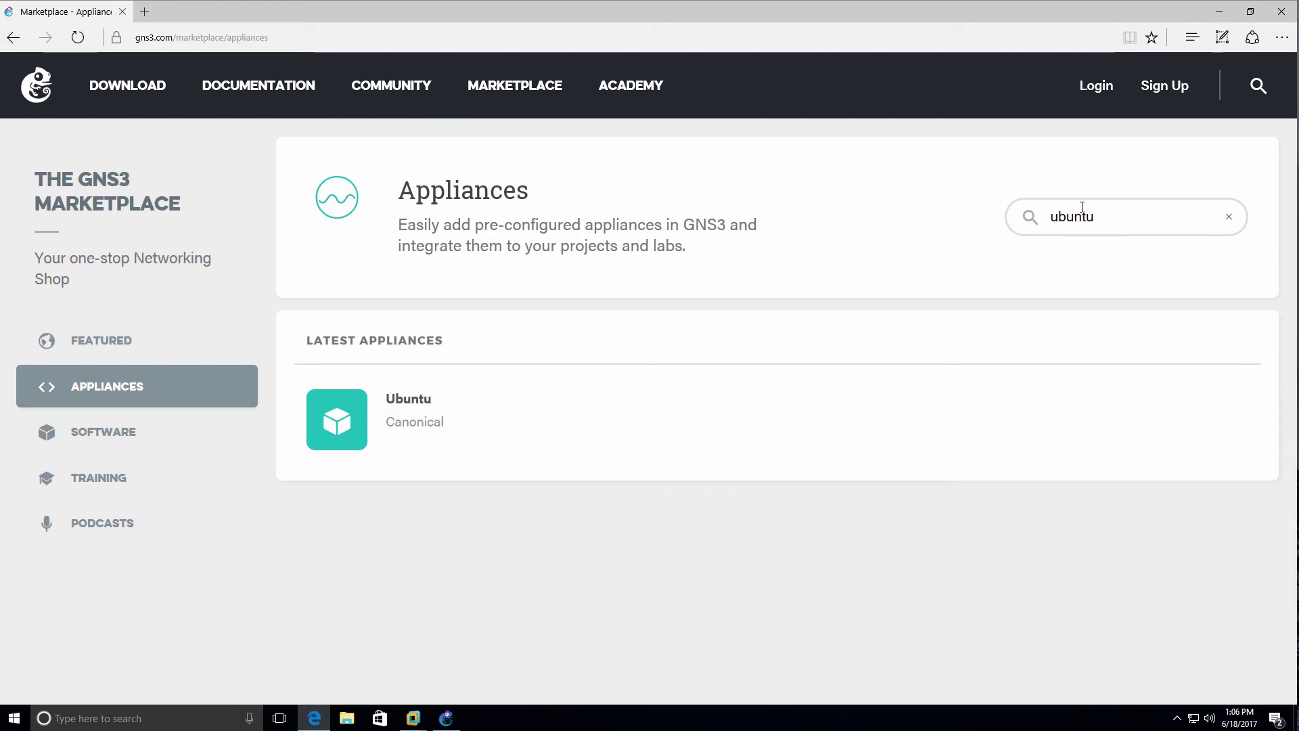
text(tu)
click(333, 428)
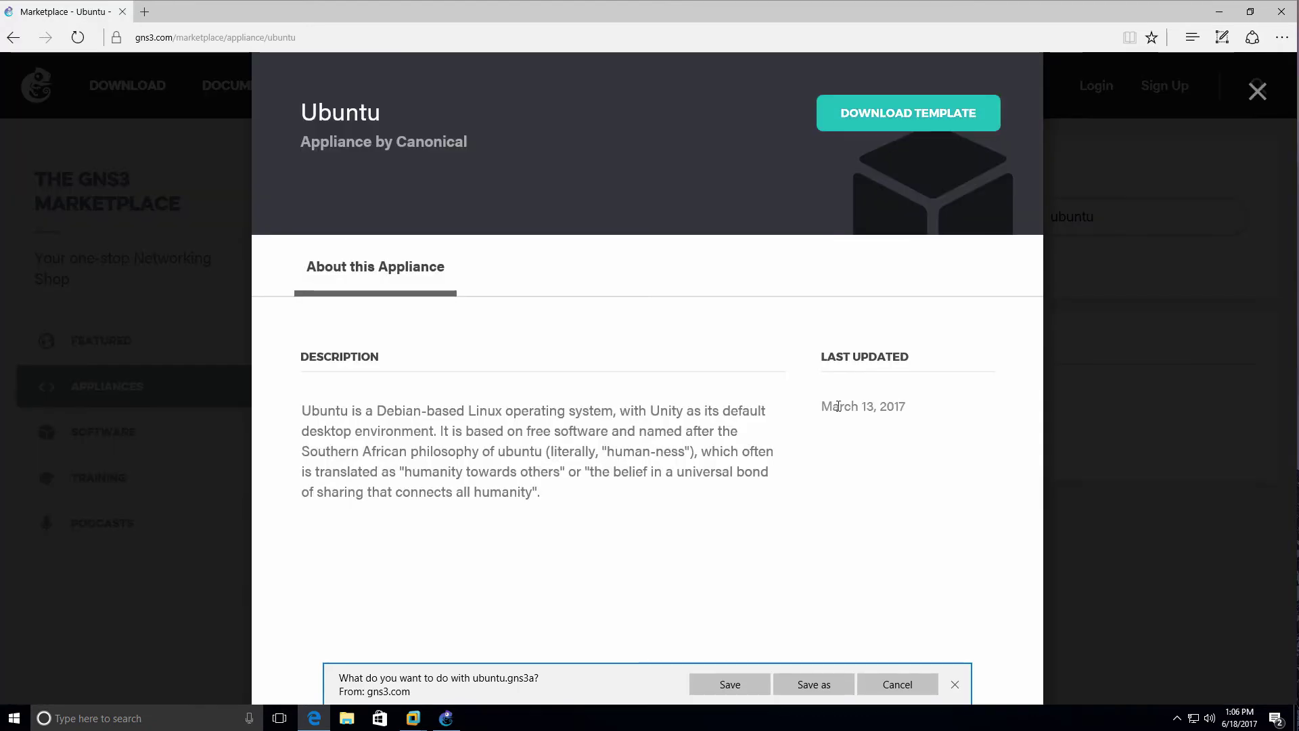
click(729, 680)
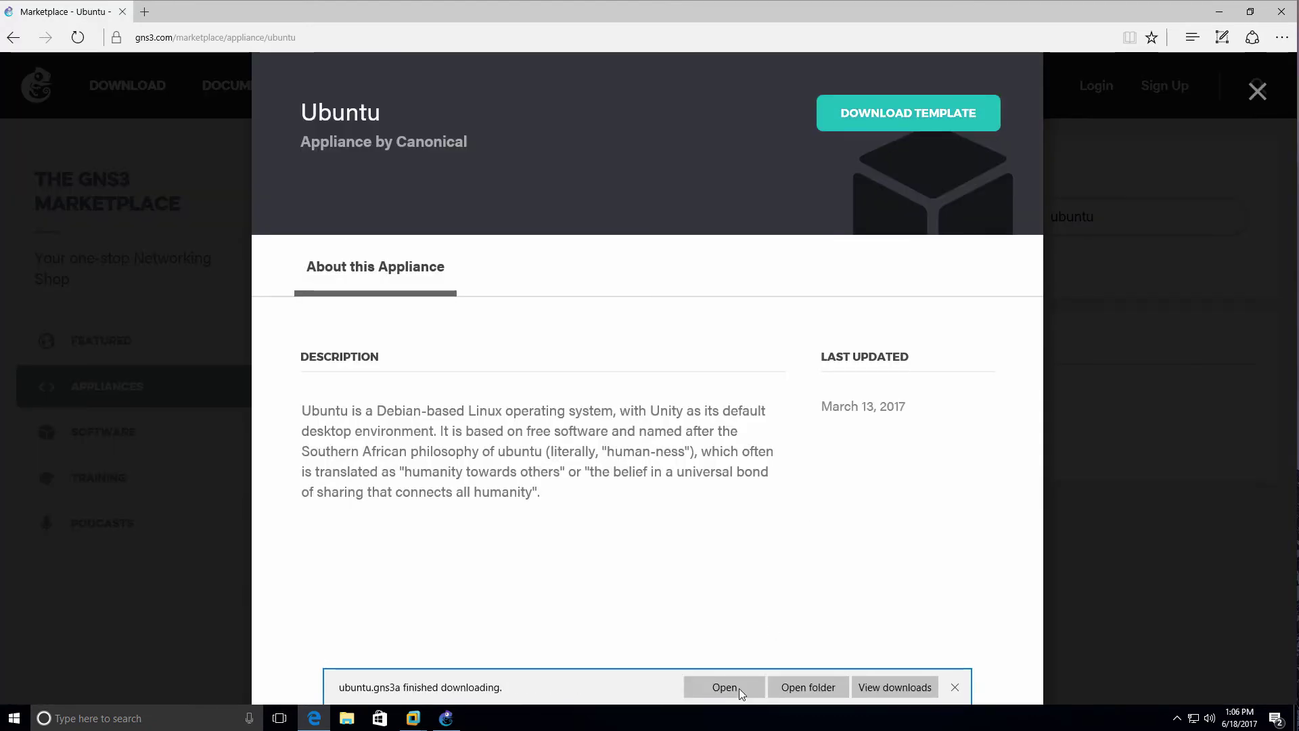
click(739, 689)
click(1219, 11)
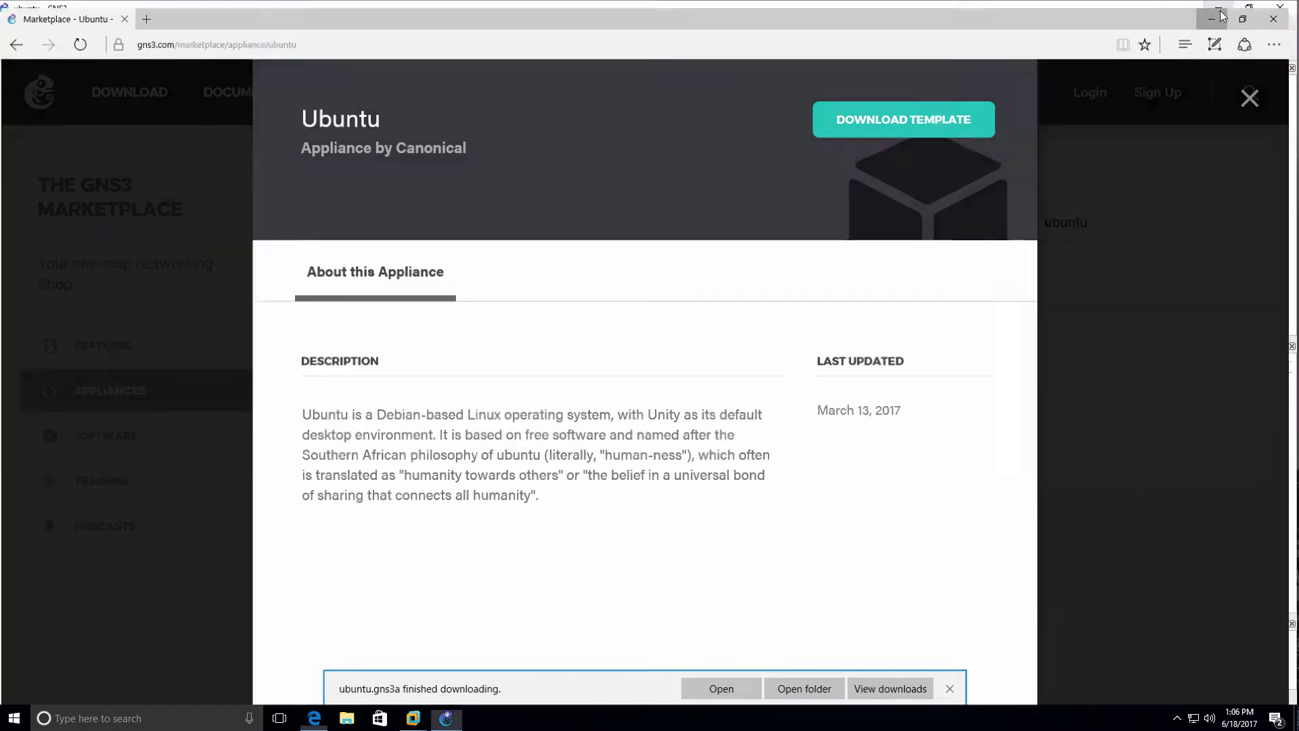
- Import the ubuntu.gns3a appliance to run on the GNS3 VM server
click(13, 28)
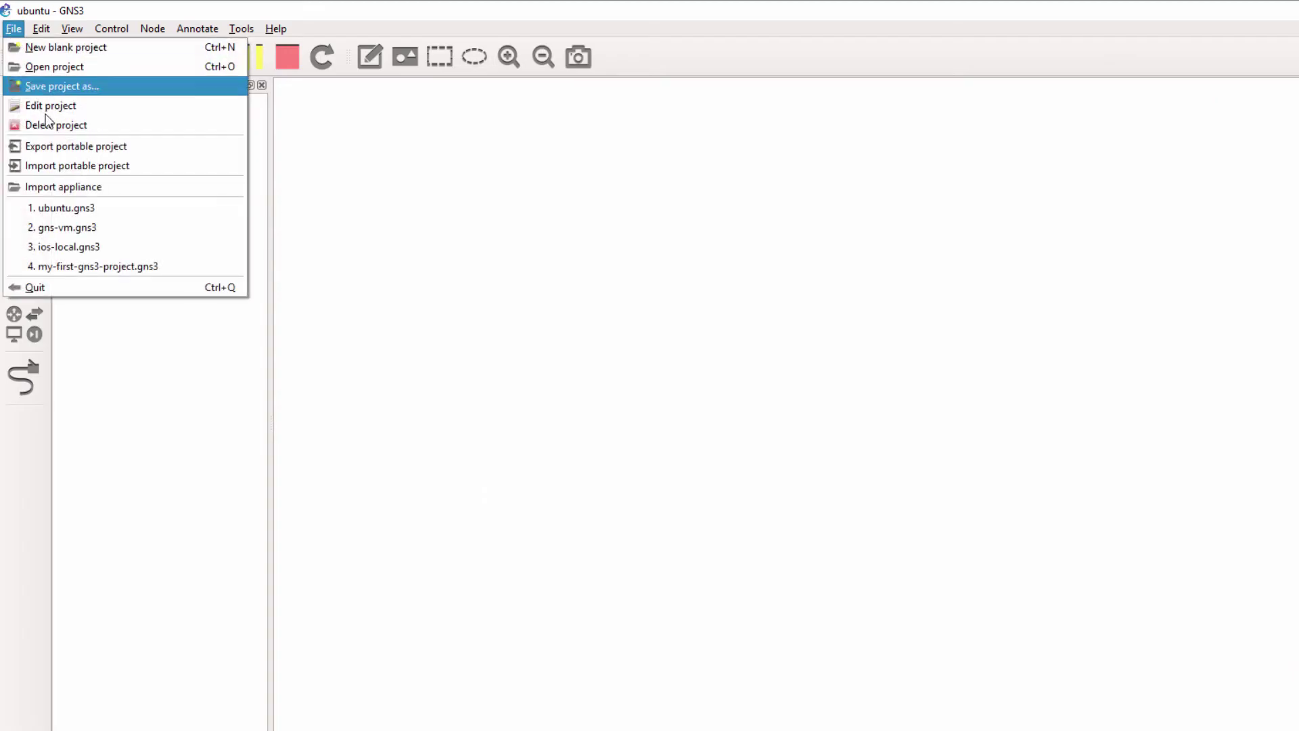
click(47, 179)
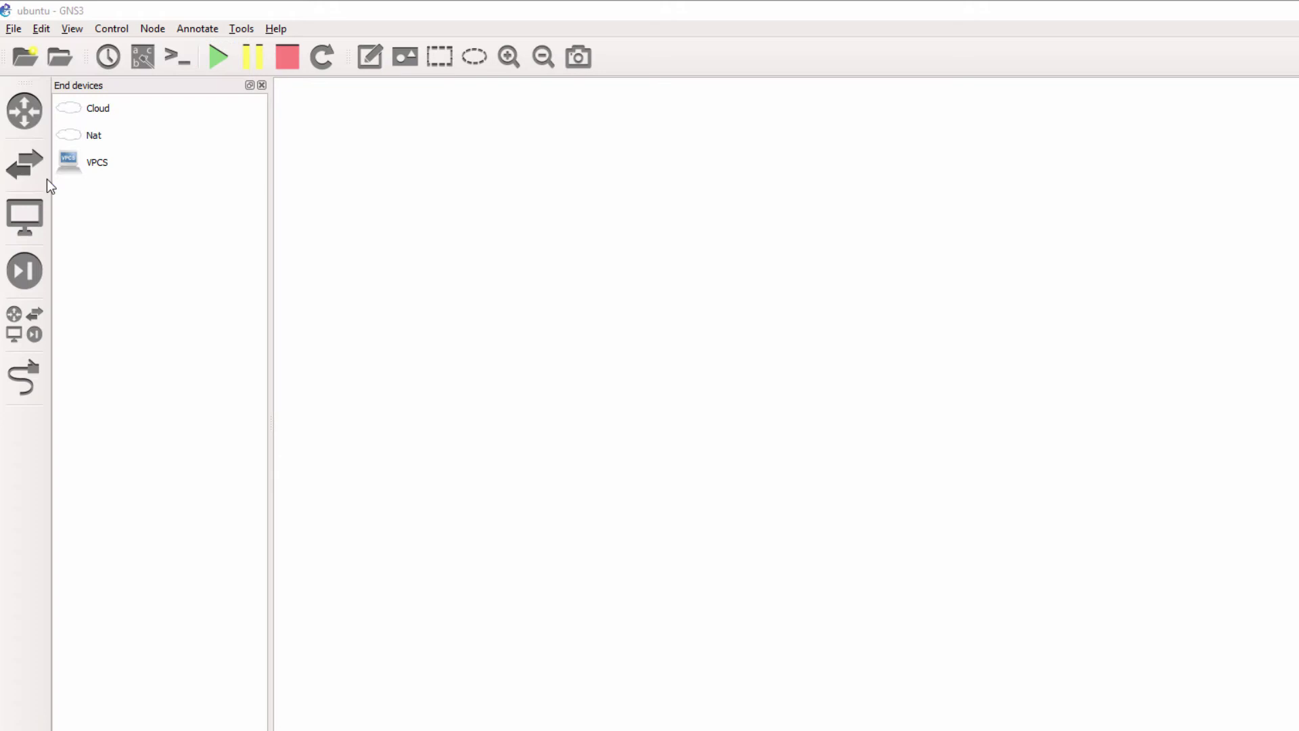
double_click(176, 172)
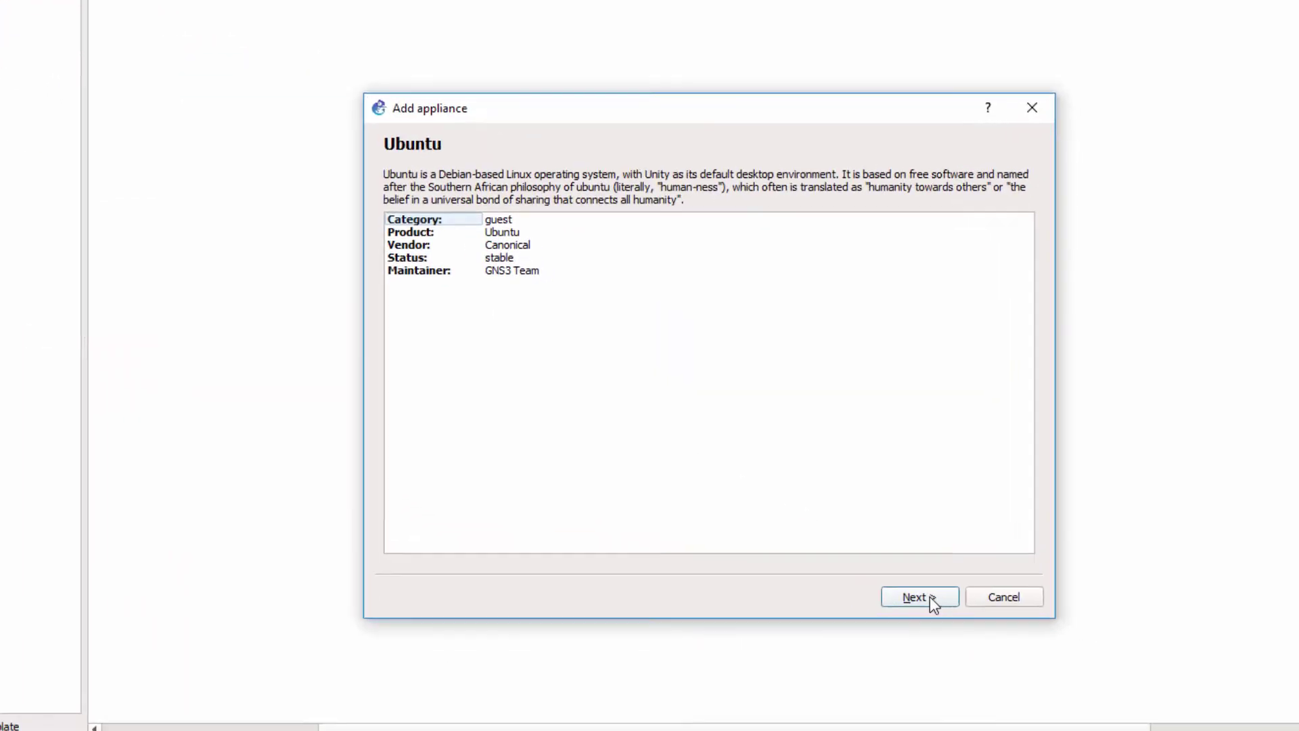
click(913, 586)
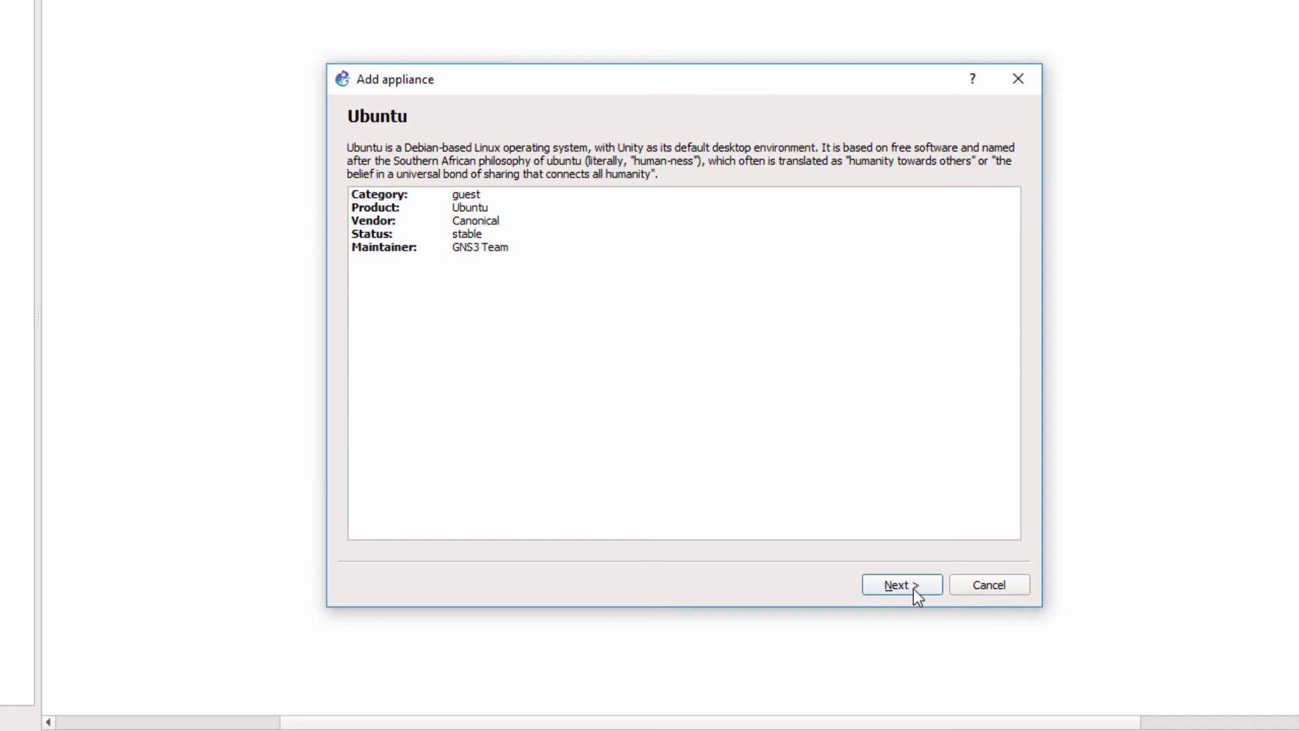
click(914, 587)
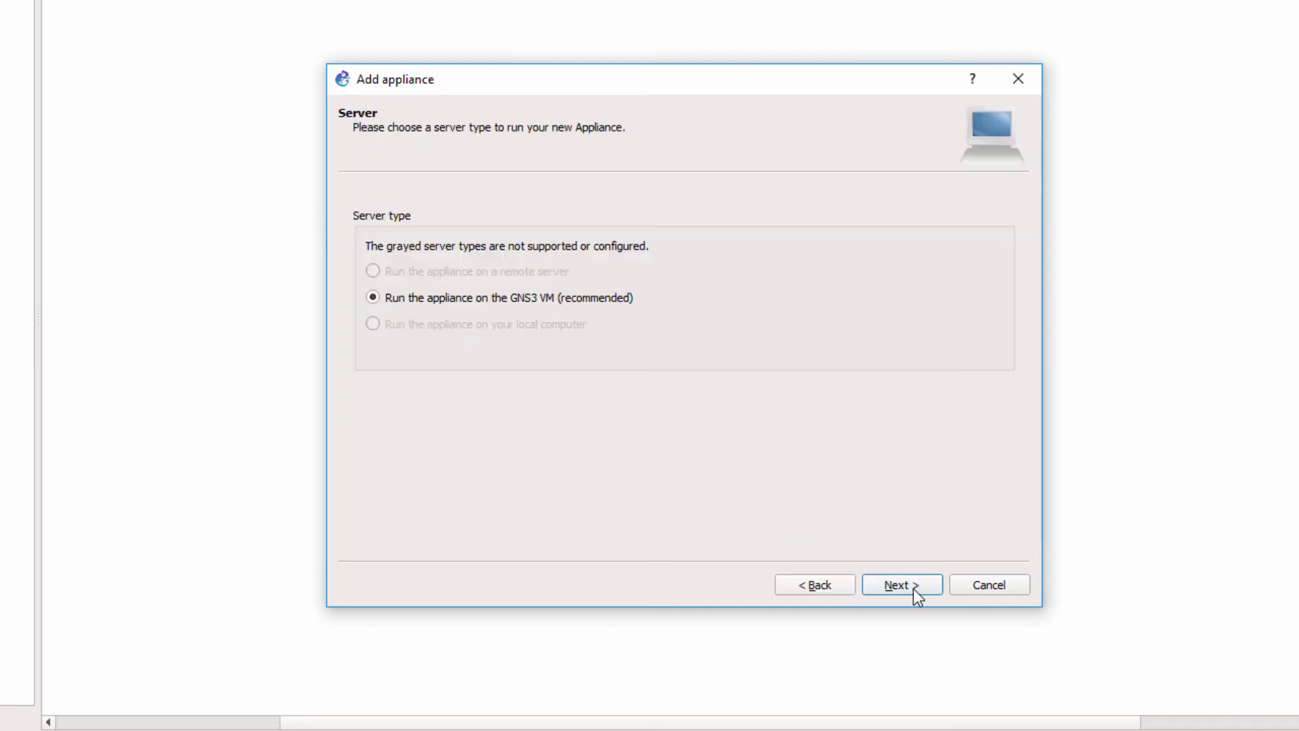
click(914, 587)
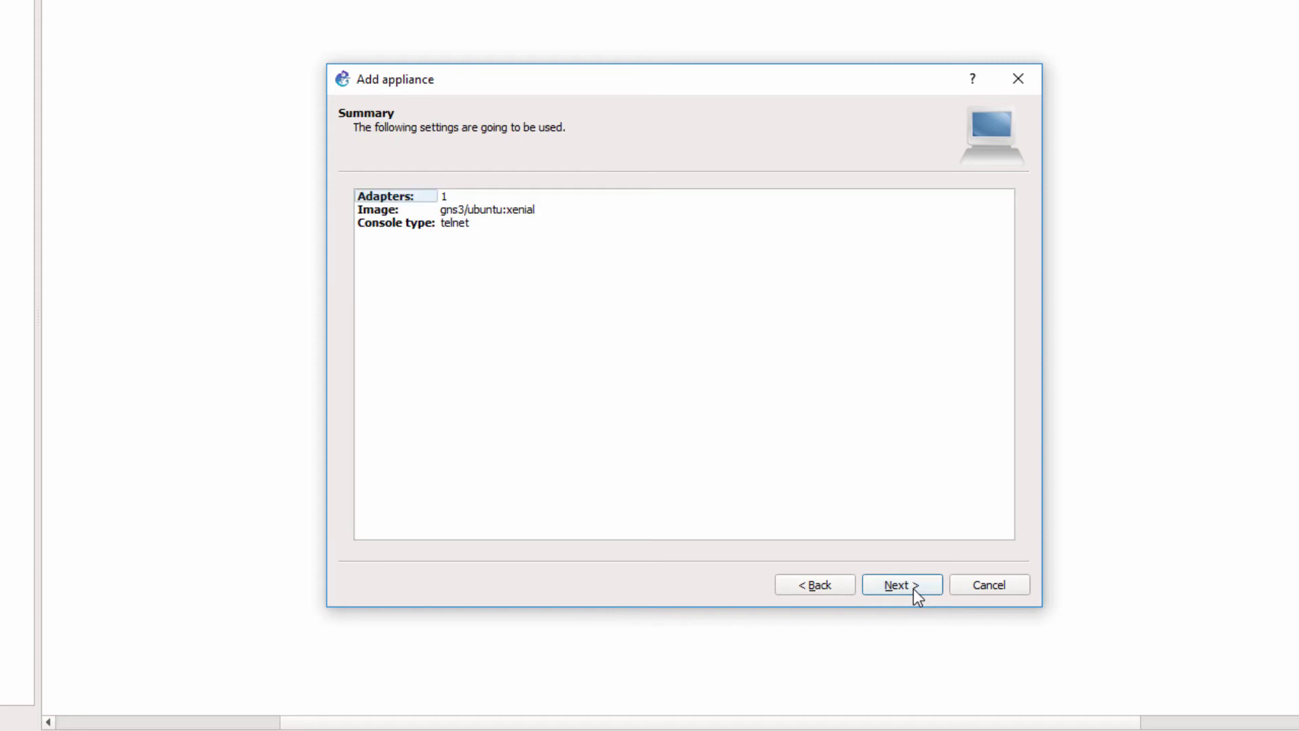
click(914, 587)
click(913, 588)
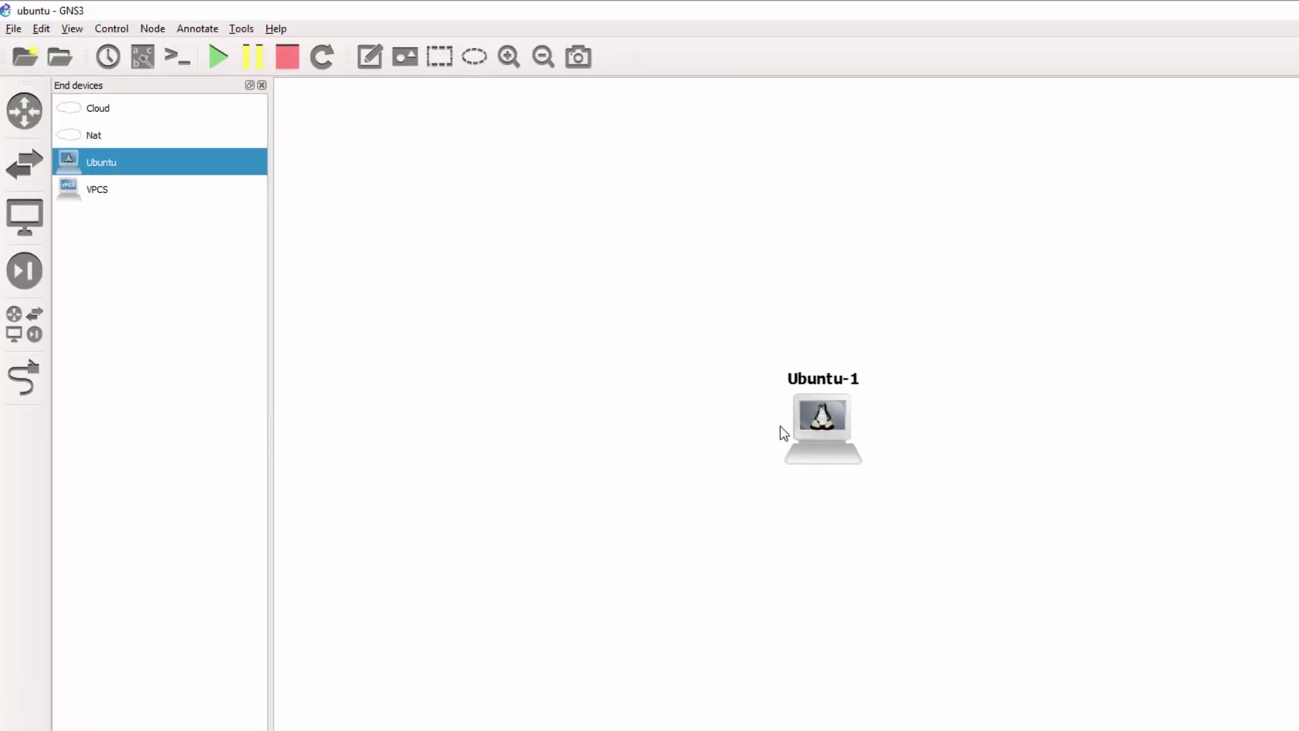
- Place Ubuntu-1, a Nat cloud and an Ethernet switch SW1 on the GNS3 VM onto the canvas
drag(842, 433, 420, 185)
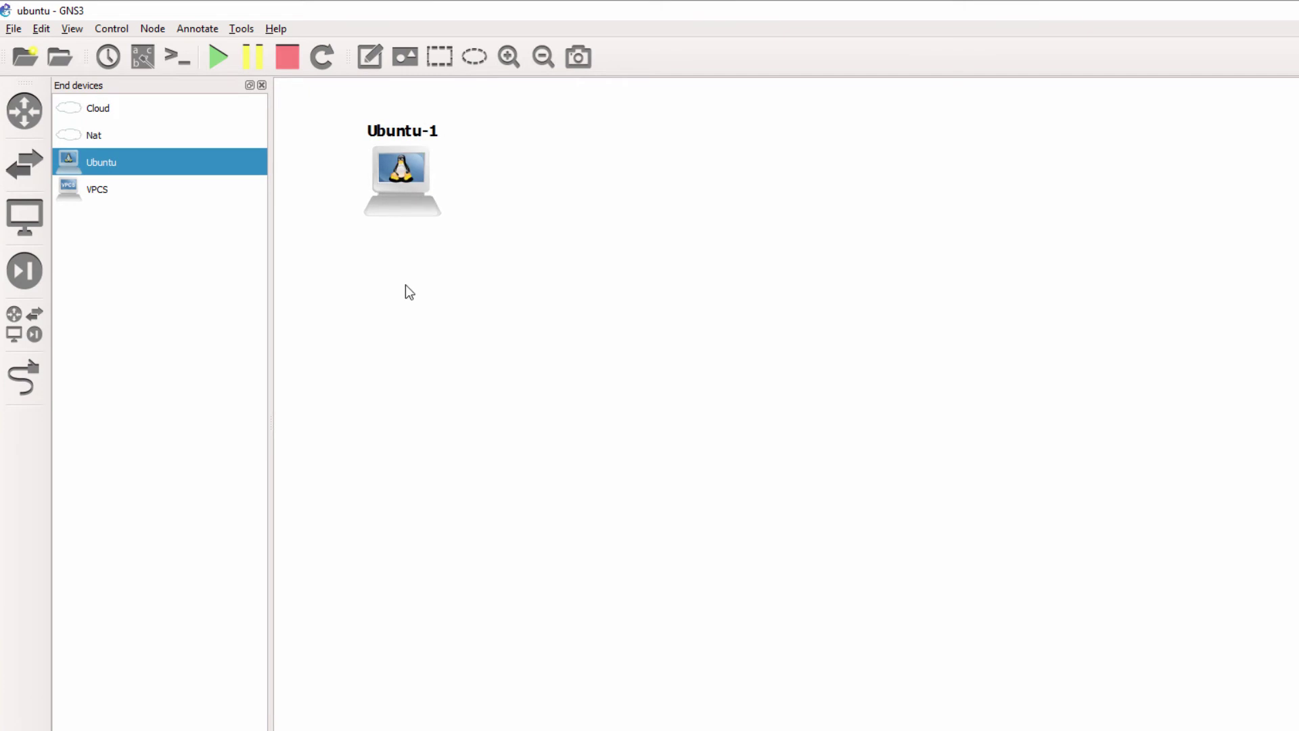
drag(107, 140, 789, 155)
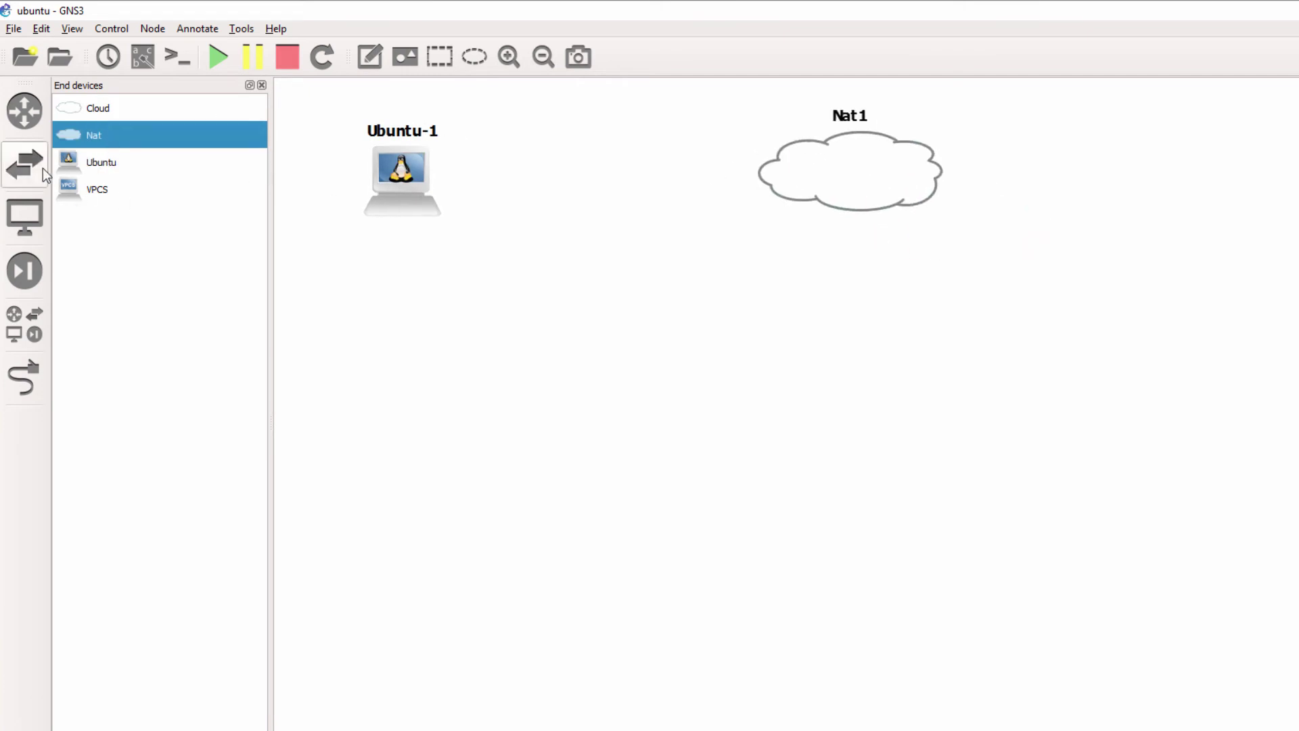
click(15, 169)
drag(102, 162, 584, 161)
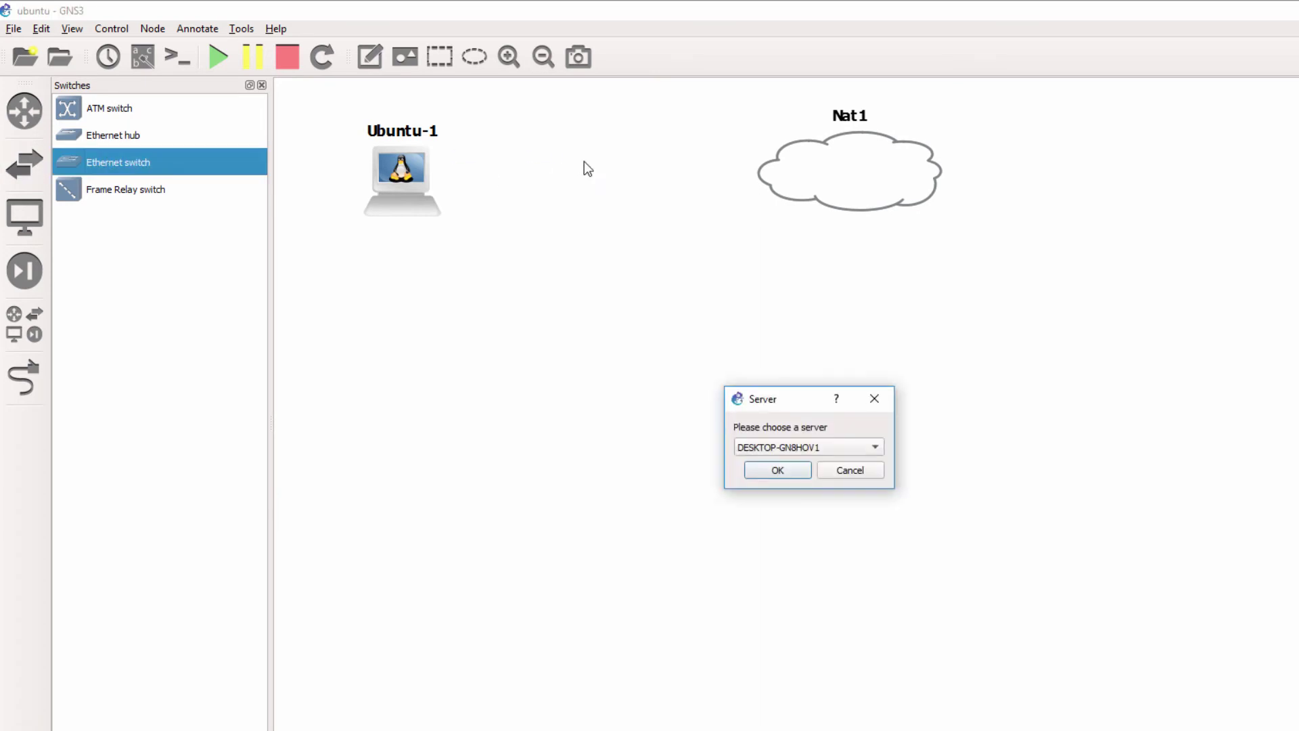
click(802, 447)
click(803, 464)
click(765, 472)
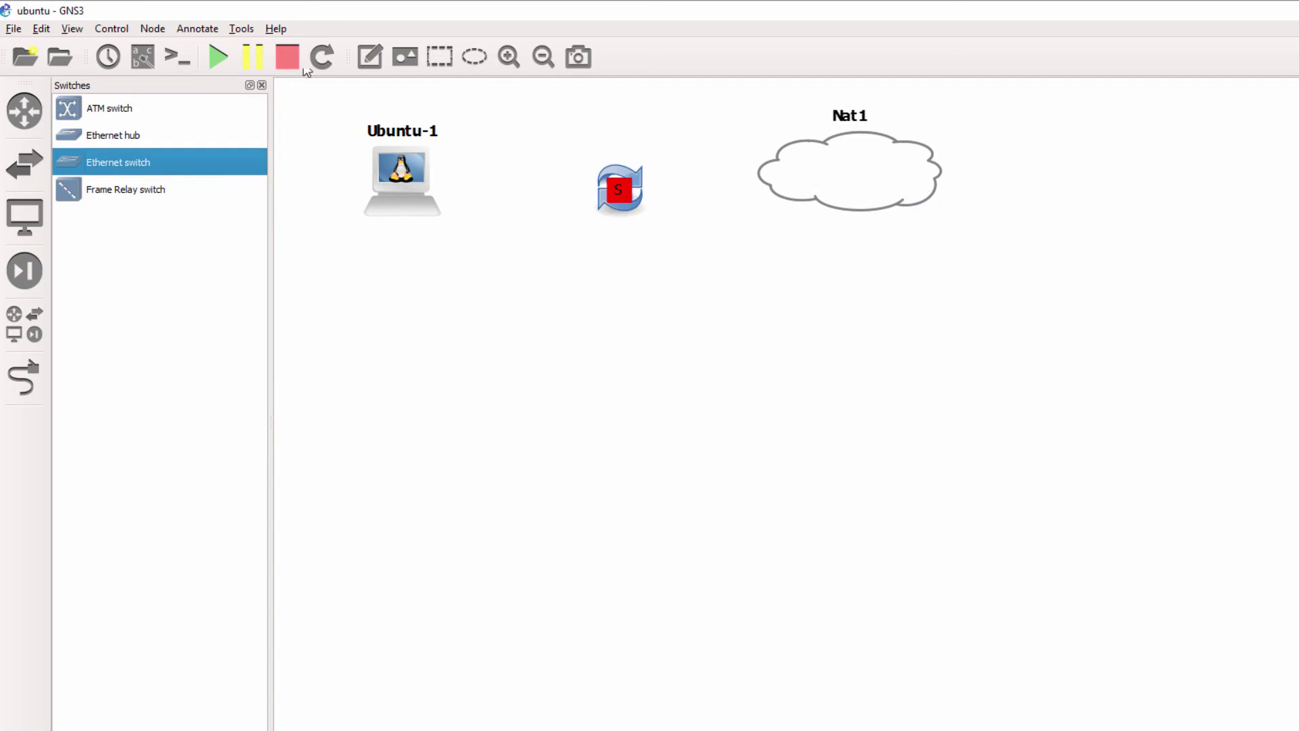
click(262, 84)
- Link Ubuntu-1 eth0 to SW1 e0, and SW1 e1 to Nat1 nat0
click(22, 379)
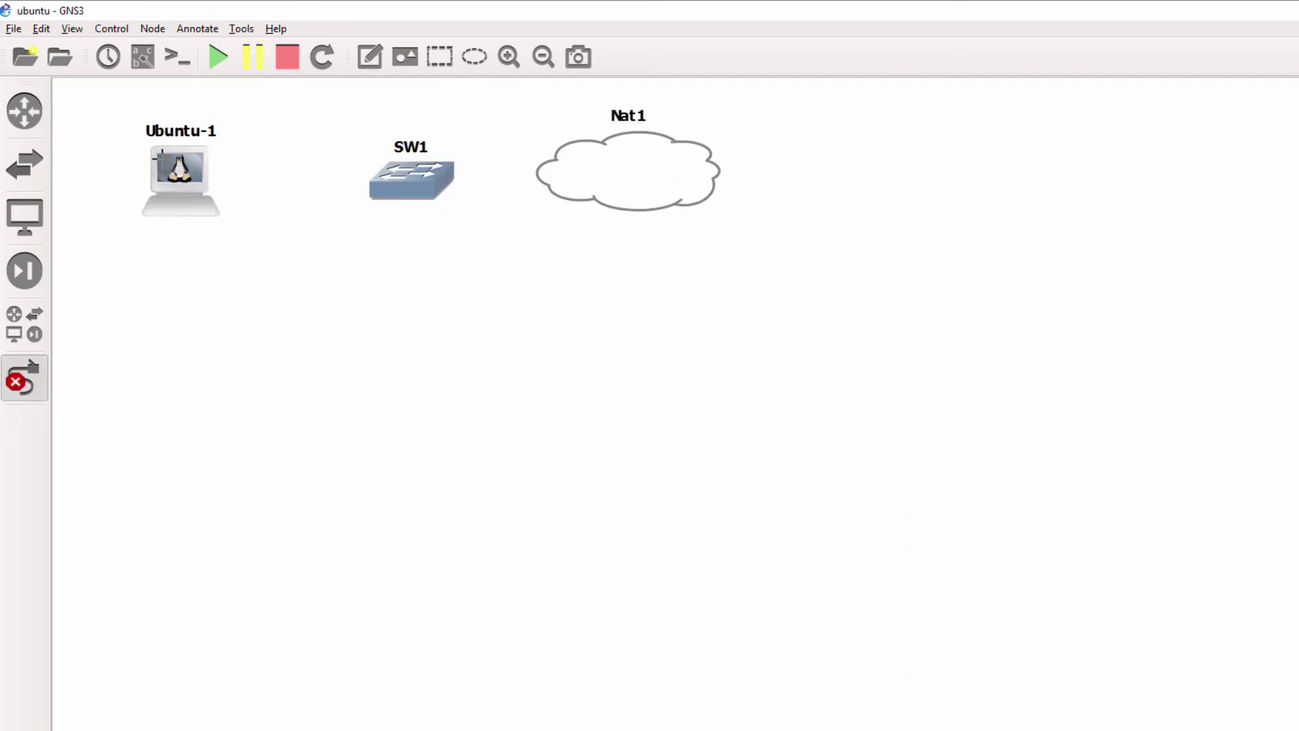
click(171, 169)
click(196, 178)
click(413, 178)
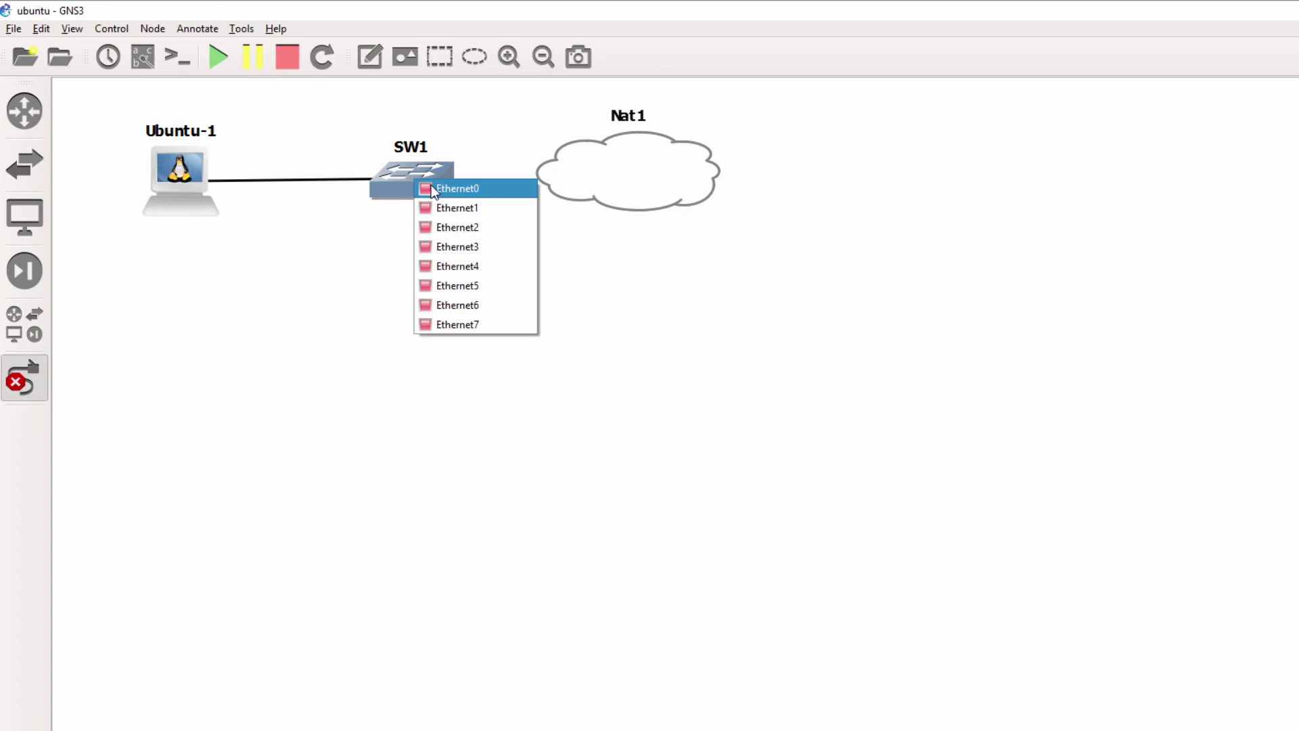
click(437, 187)
click(438, 178)
click(463, 205)
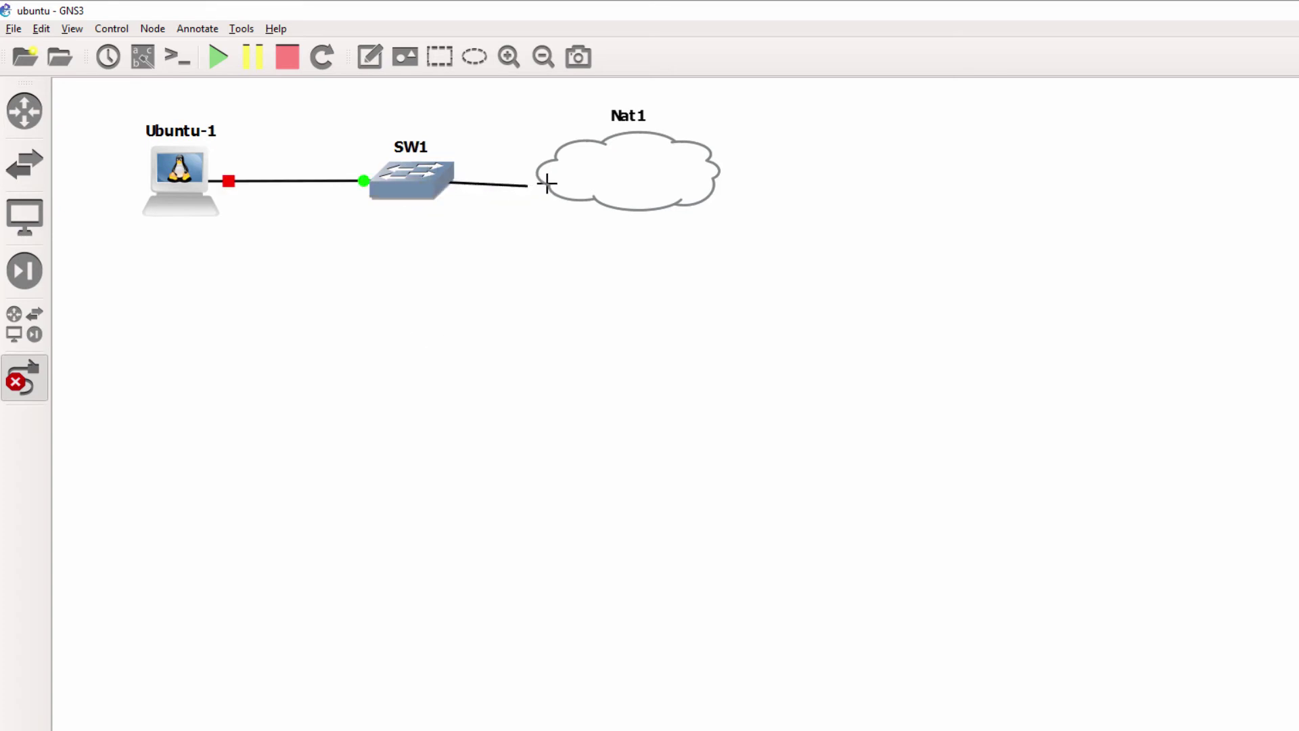
click(611, 178)
click(629, 183)
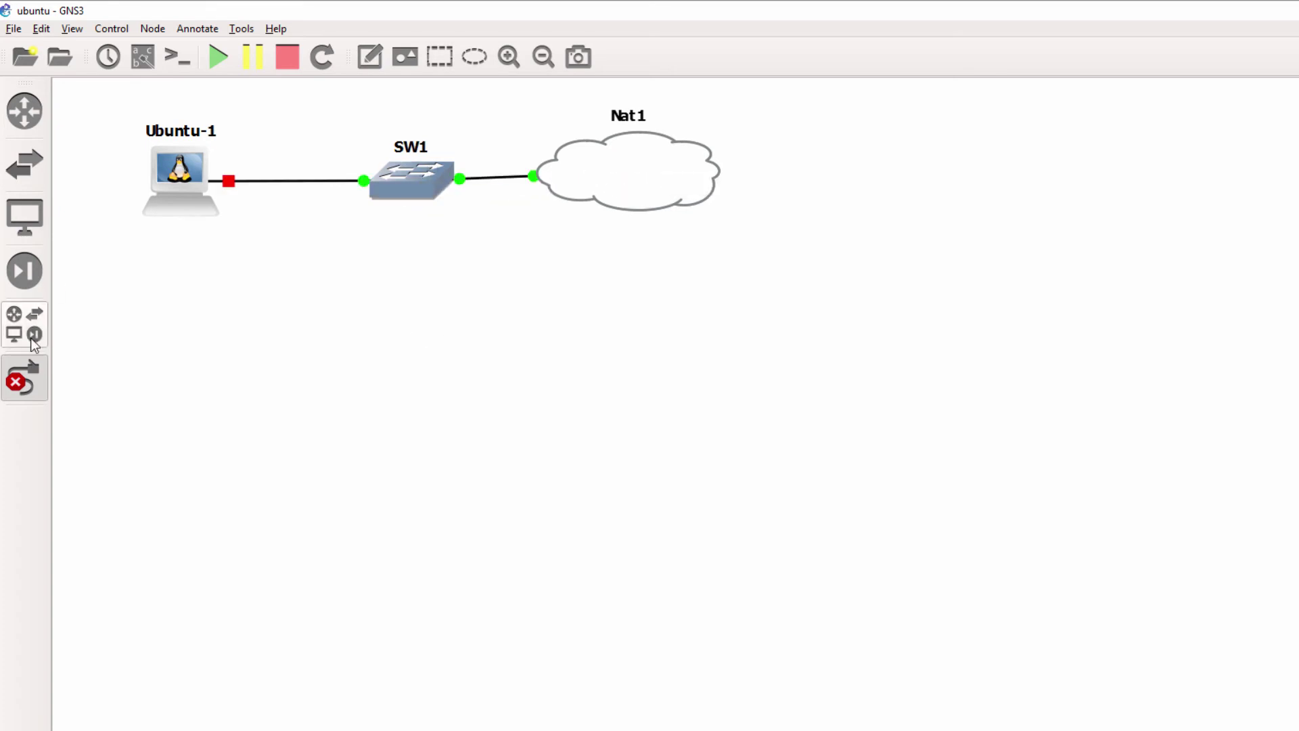
- Show interface labels, tidy the e0 and nat0 labels, and zoom in on the topology
drag(679, 168, 685, 174)
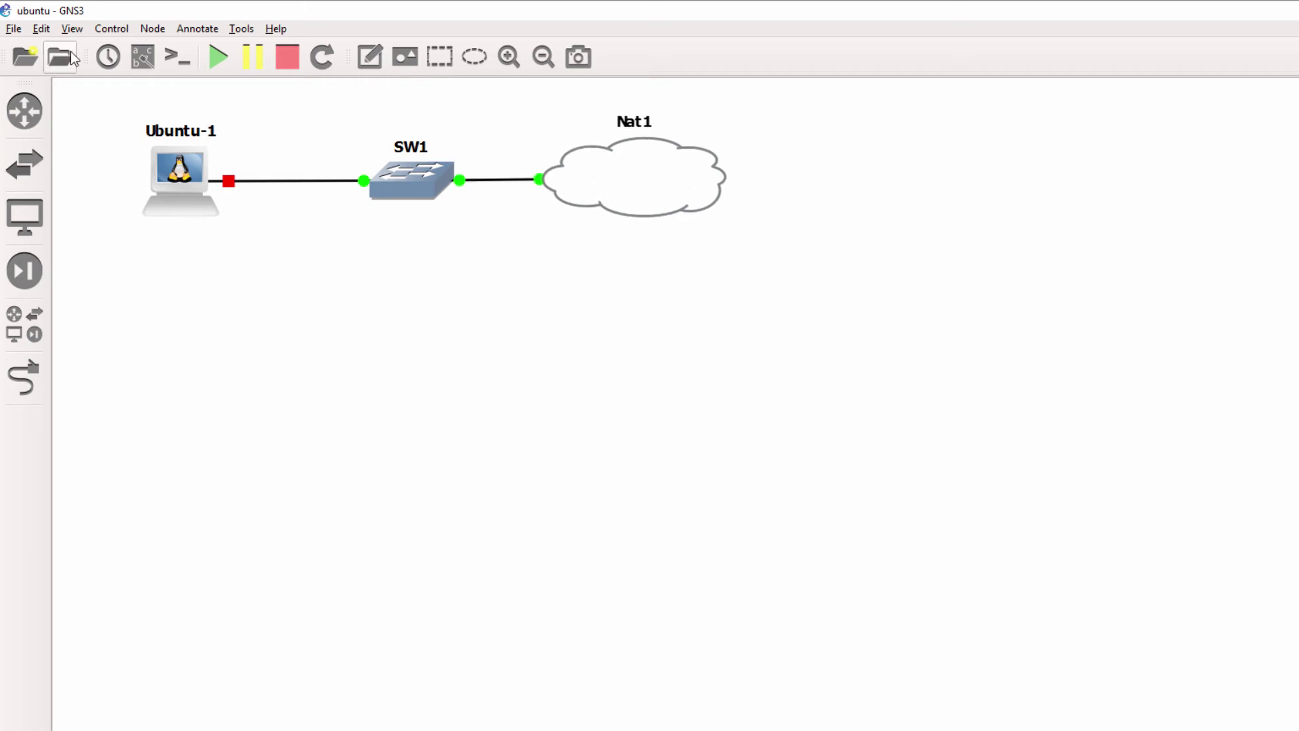
click(143, 57)
drag(391, 198, 358, 198)
drag(601, 182, 560, 208)
click(508, 57)
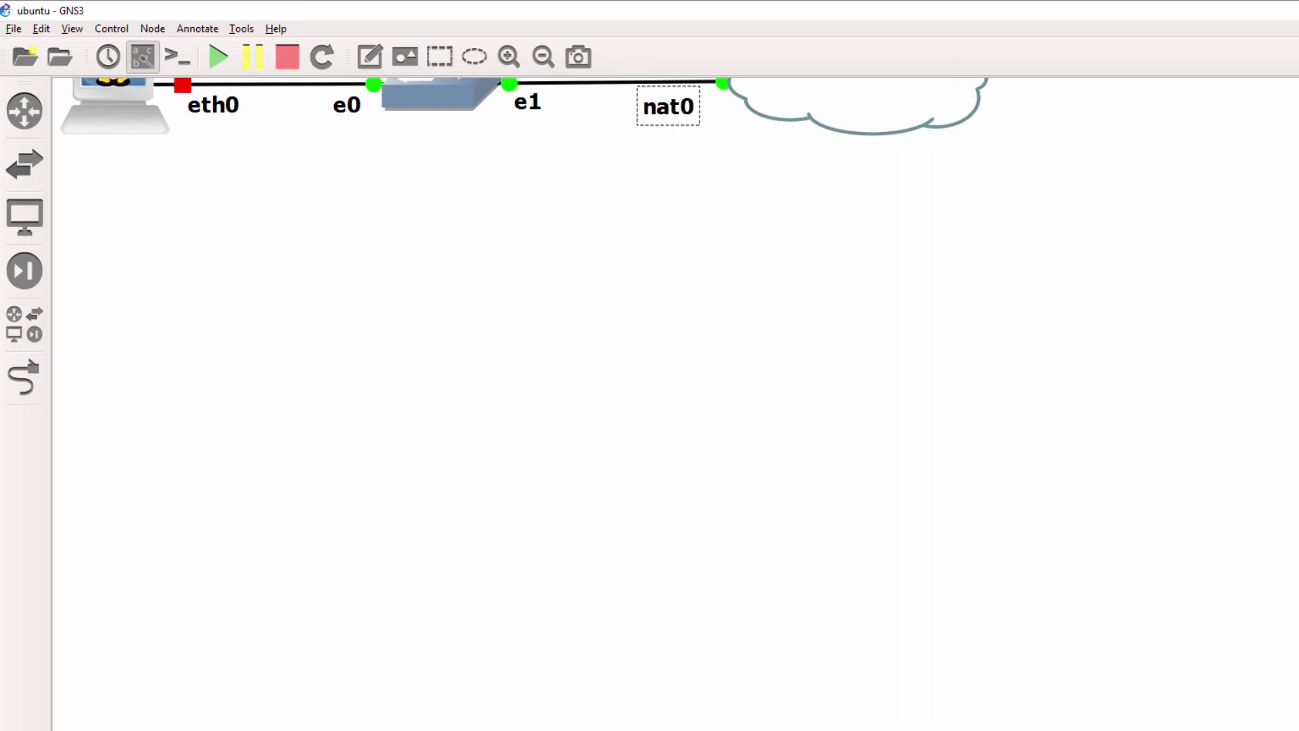
scroll(1157, 192, up, 2)
scroll(1157, 192, left, 2)
- Remove the '#' from 'auto eth0' and 'iface eth0 inet dhcp' in Ubuntu-1's network config
scroll(343, 378, left, 1)
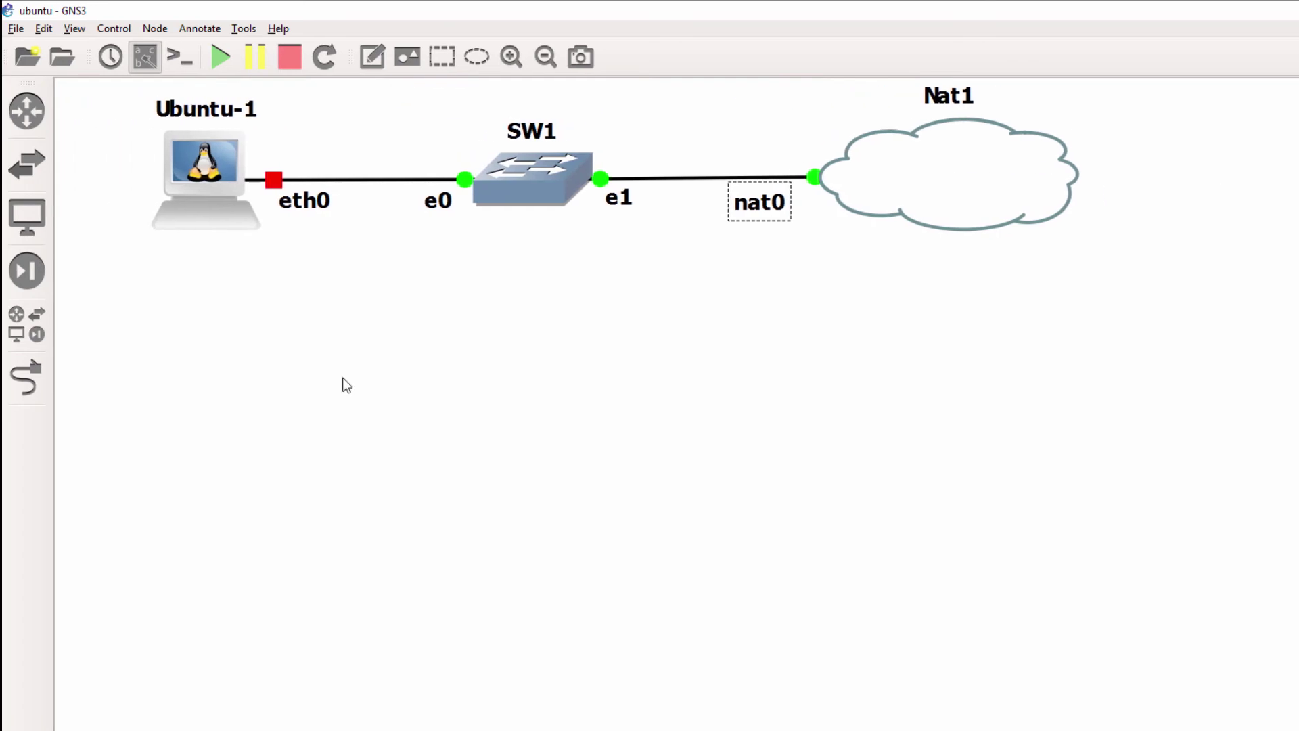
right_click(209, 156)
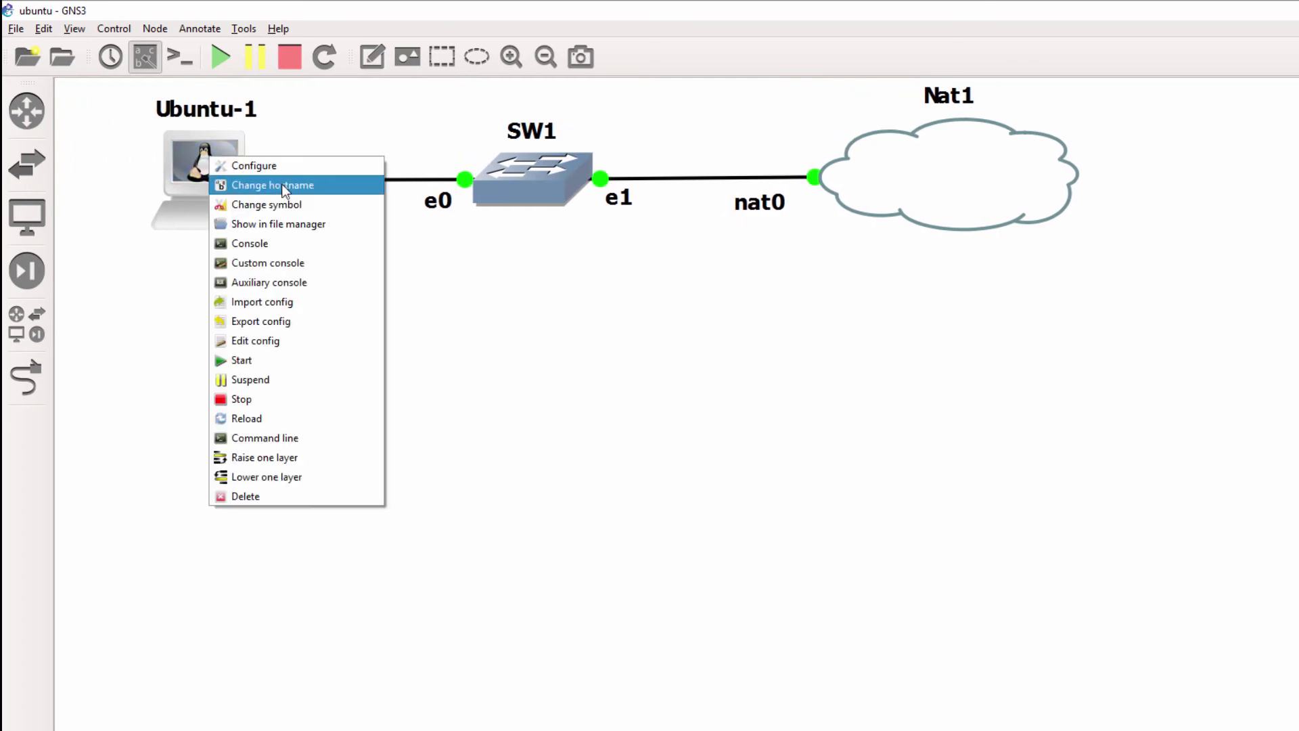
click(291, 345)
click(507, 337)
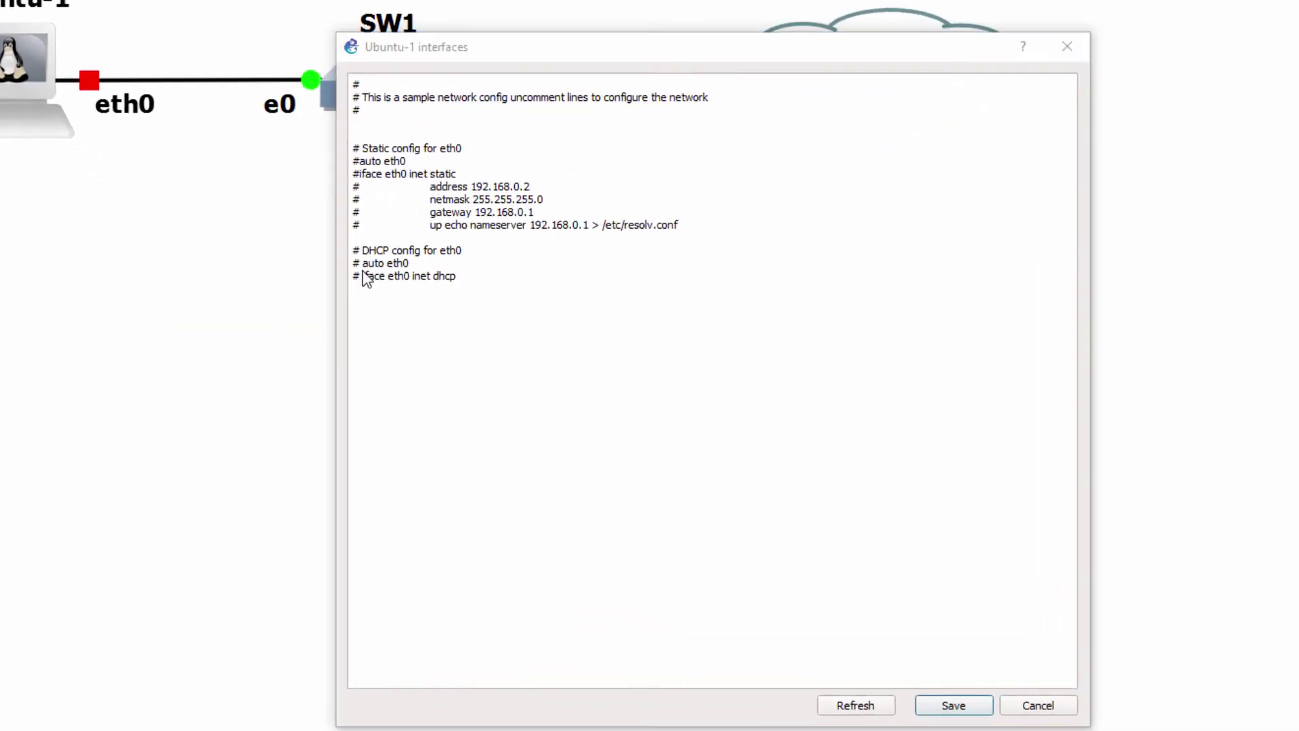
key(Delete)
key(Delete)
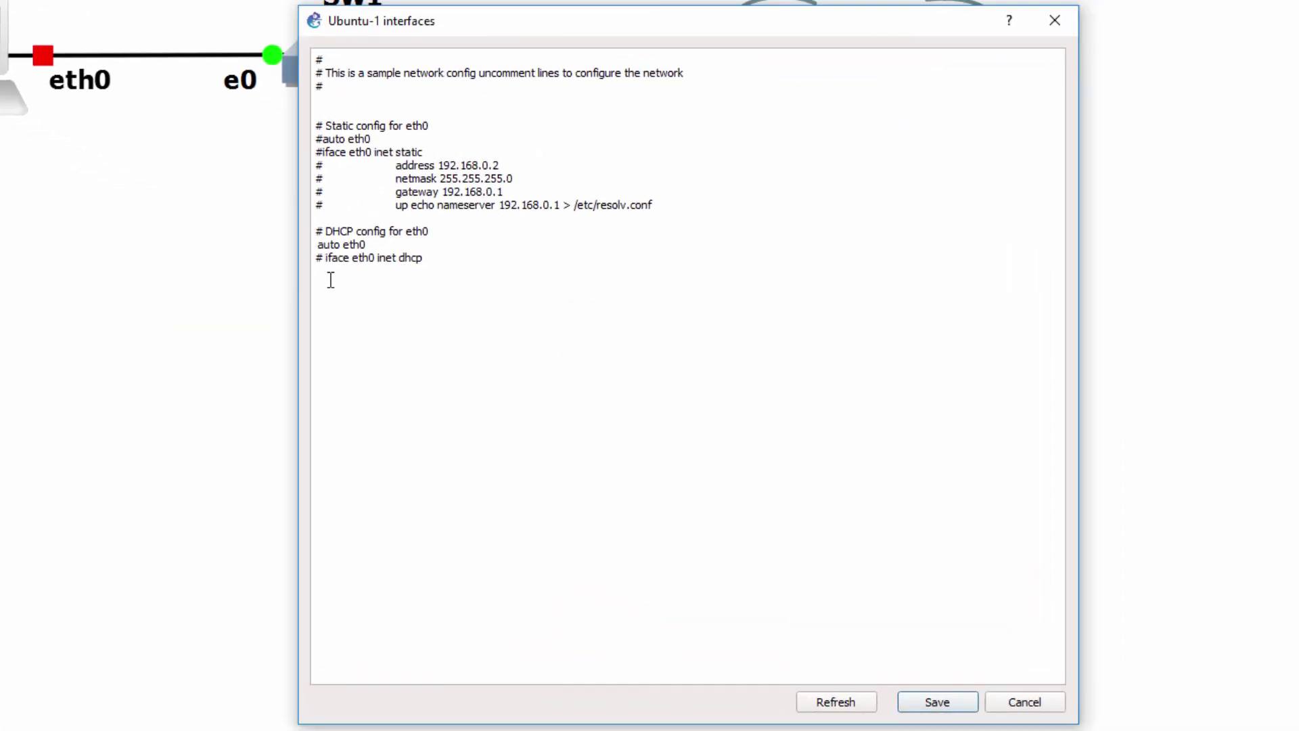
key(Down)
key(Delete)
key(Delete)
drag(429, 257, 289, 244)
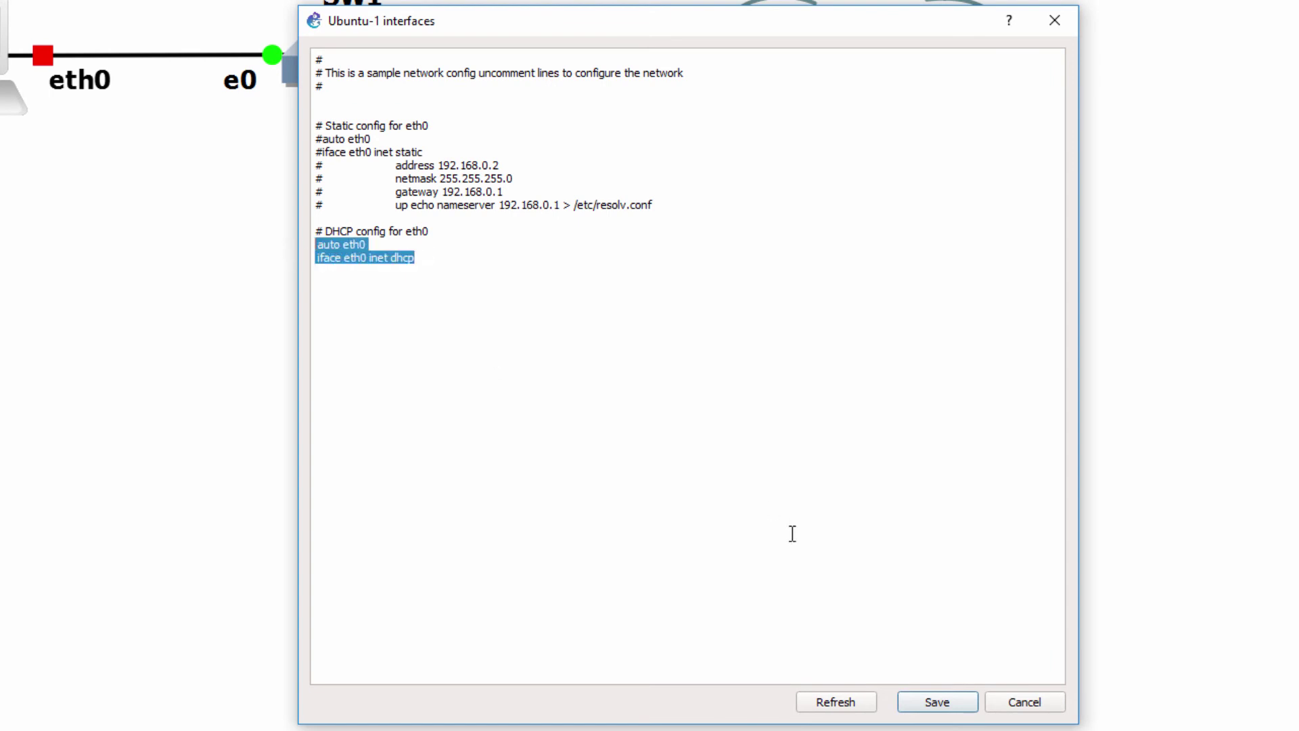
- Save the config, start Ubuntu-1, and open its console below the topology
click(952, 697)
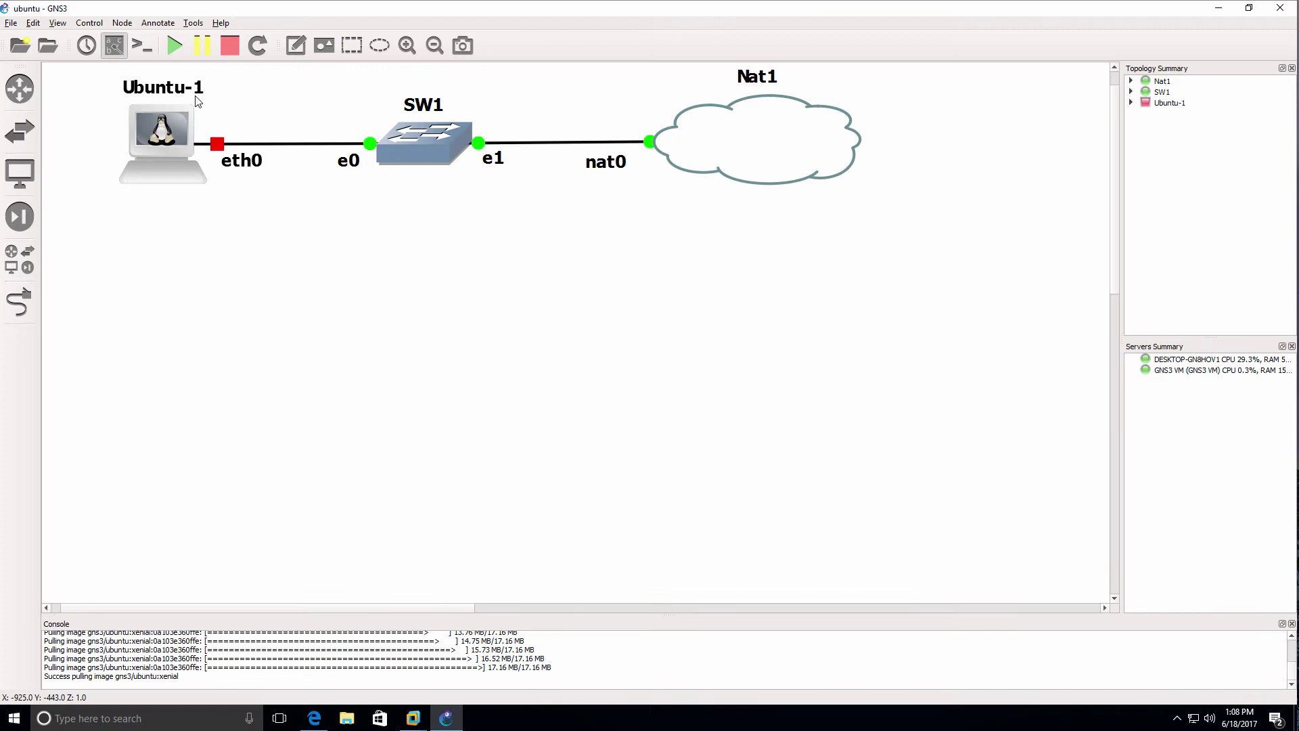
click(180, 54)
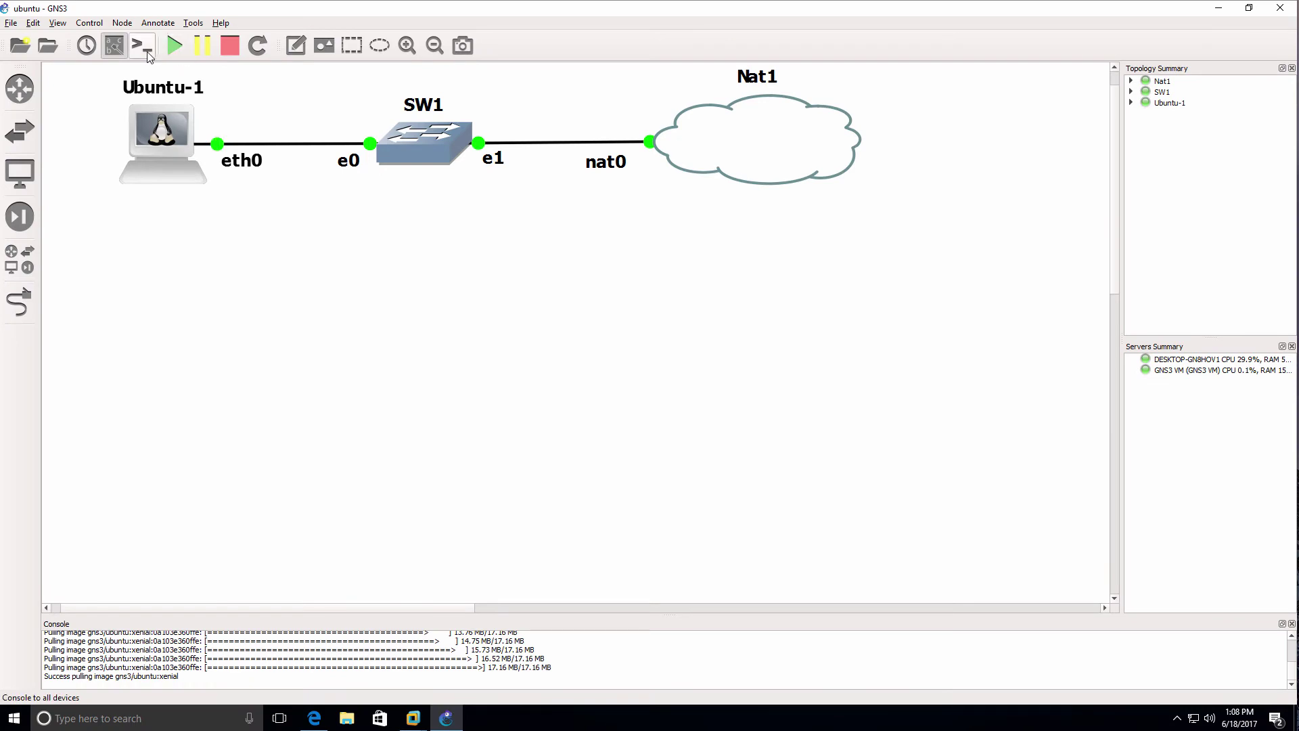
click(149, 54)
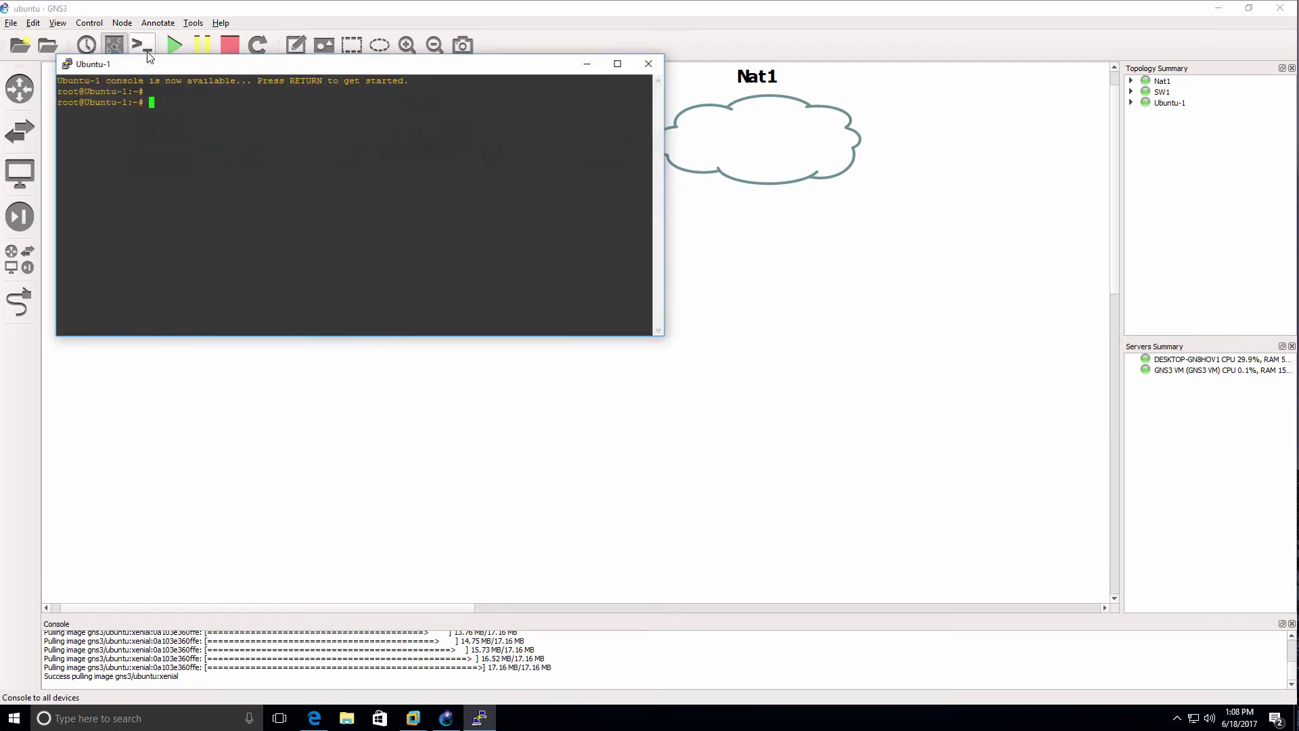
drag(211, 73, 428, 224)
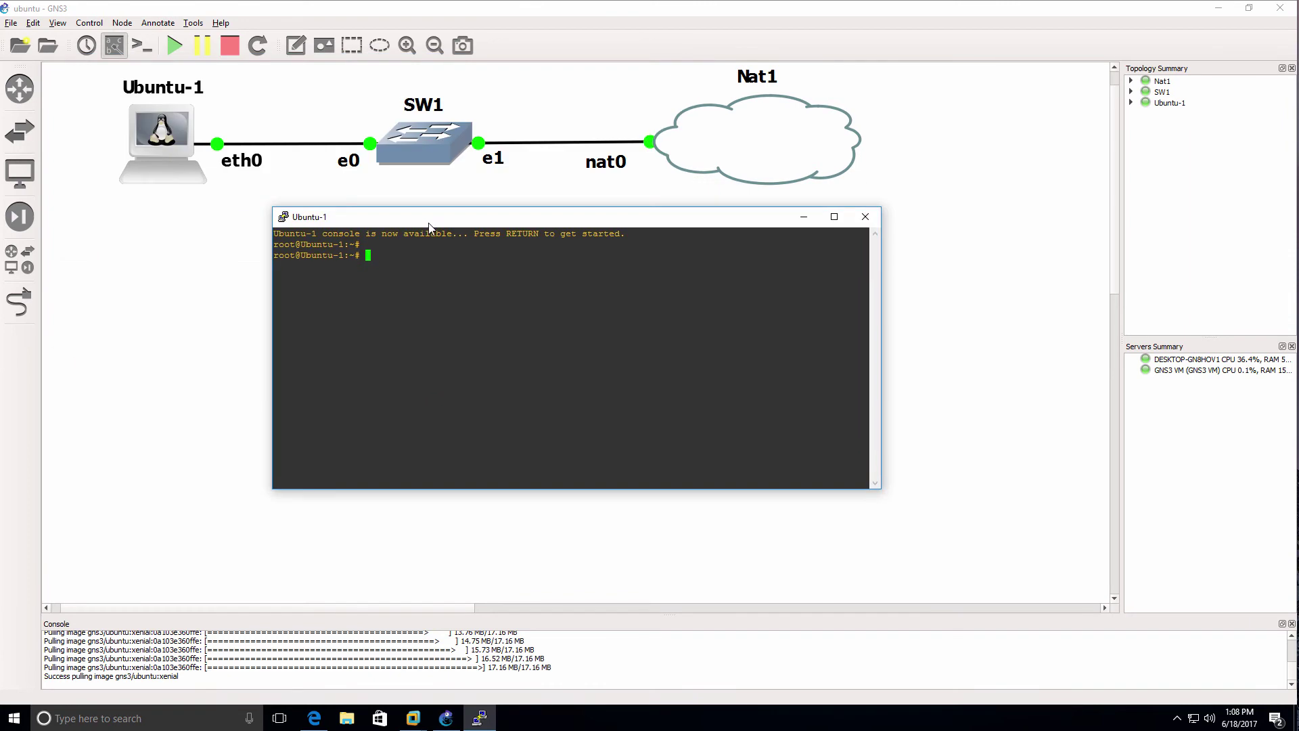
- Set the Ubuntu-1 console font to Courier New bold, 18 point
right_click(428, 226)
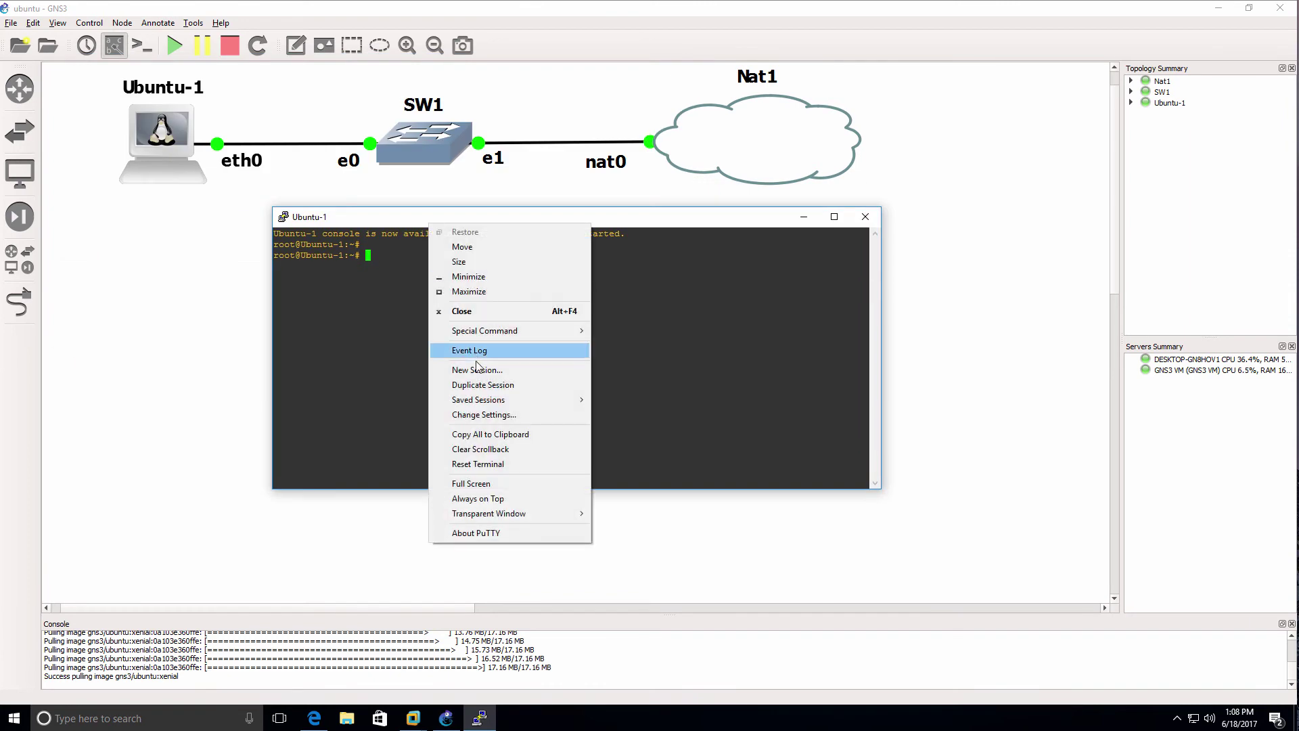
click(487, 414)
click(548, 332)
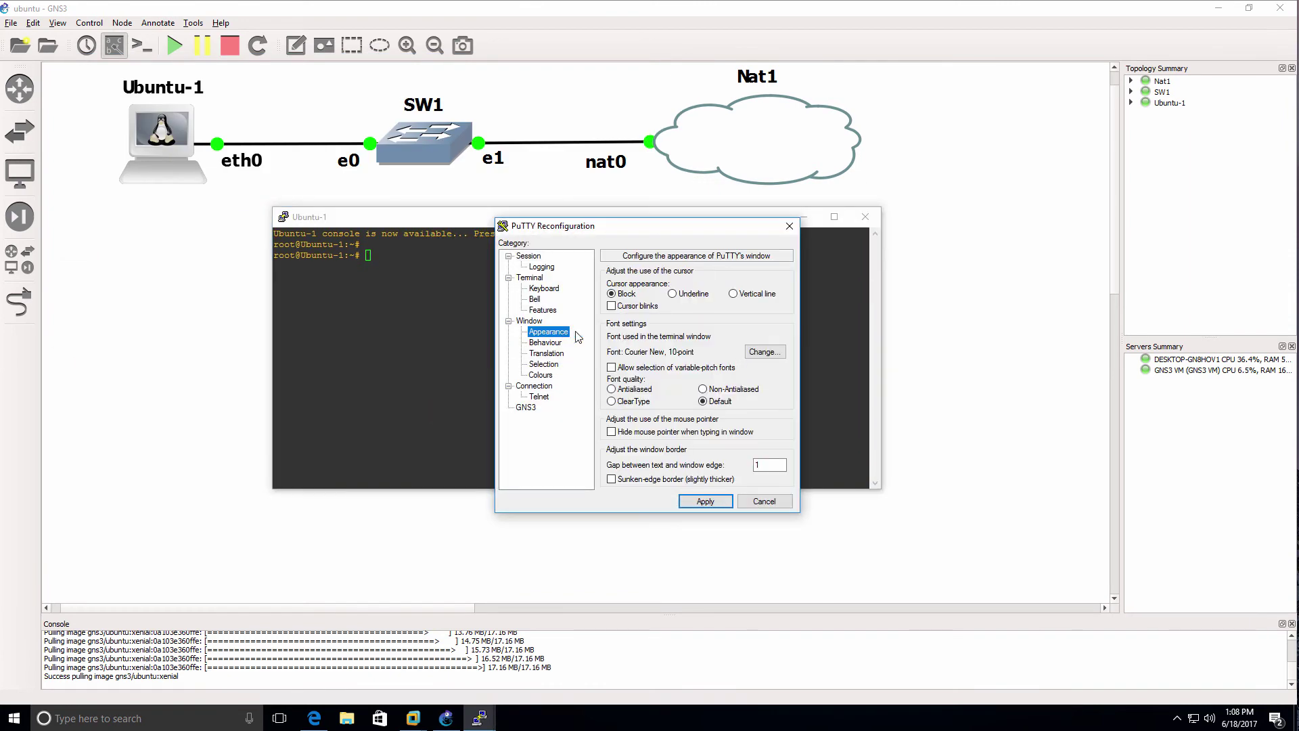
click(762, 353)
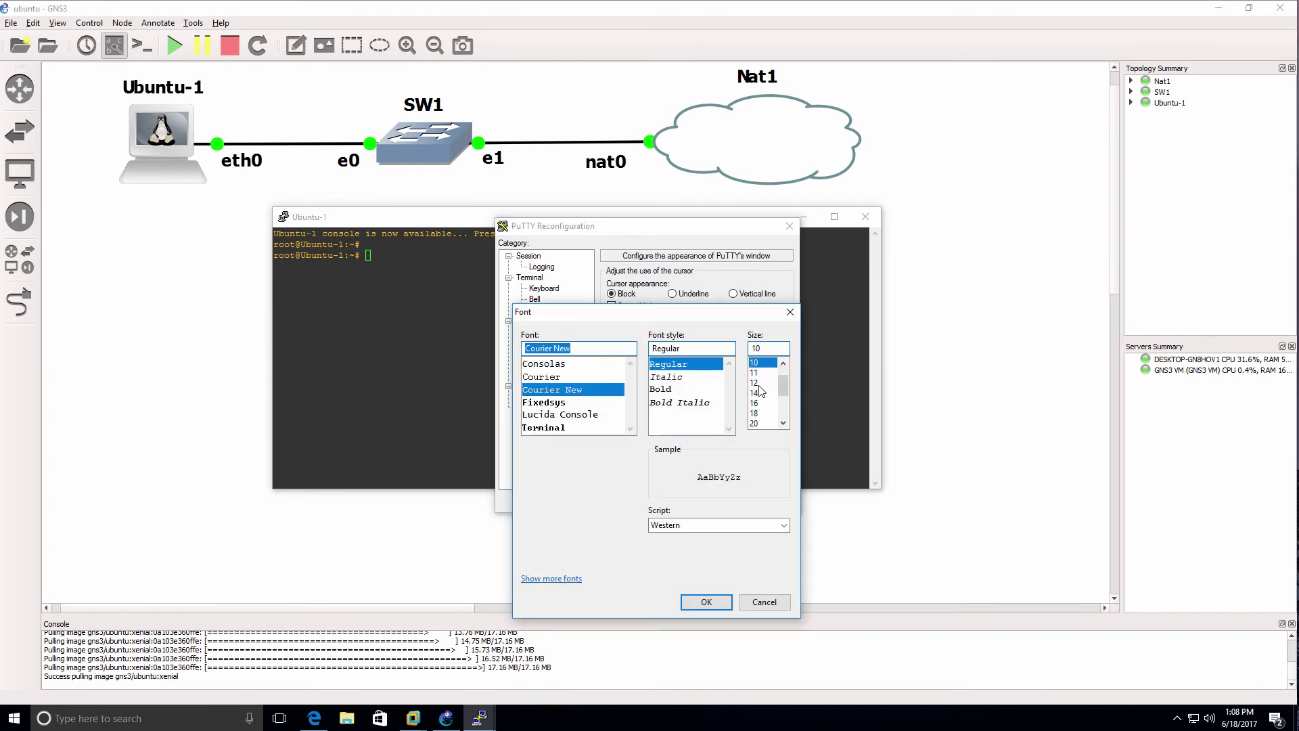
click(755, 412)
click(709, 390)
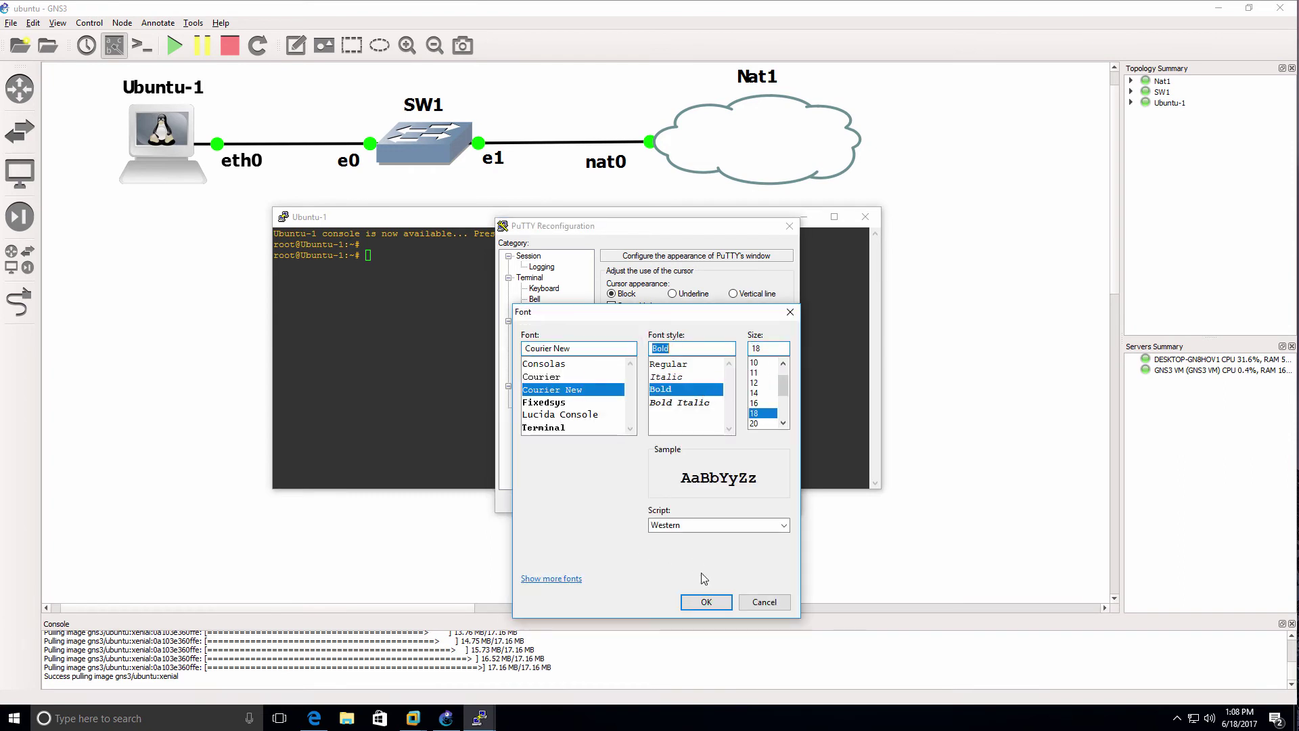
click(707, 602)
- Apply the larger font, then run ifconfig to check eth0's addresses
click(704, 506)
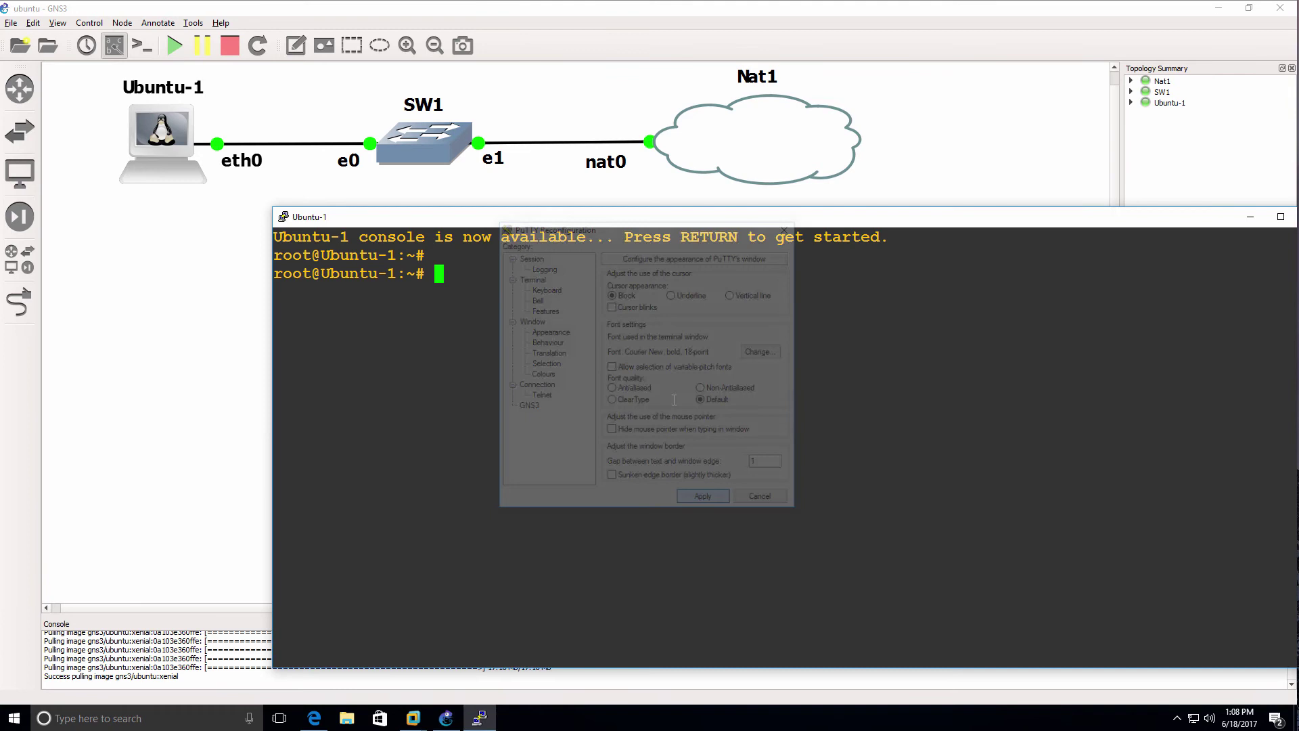
drag(614, 229, 441, 212)
key(Return)
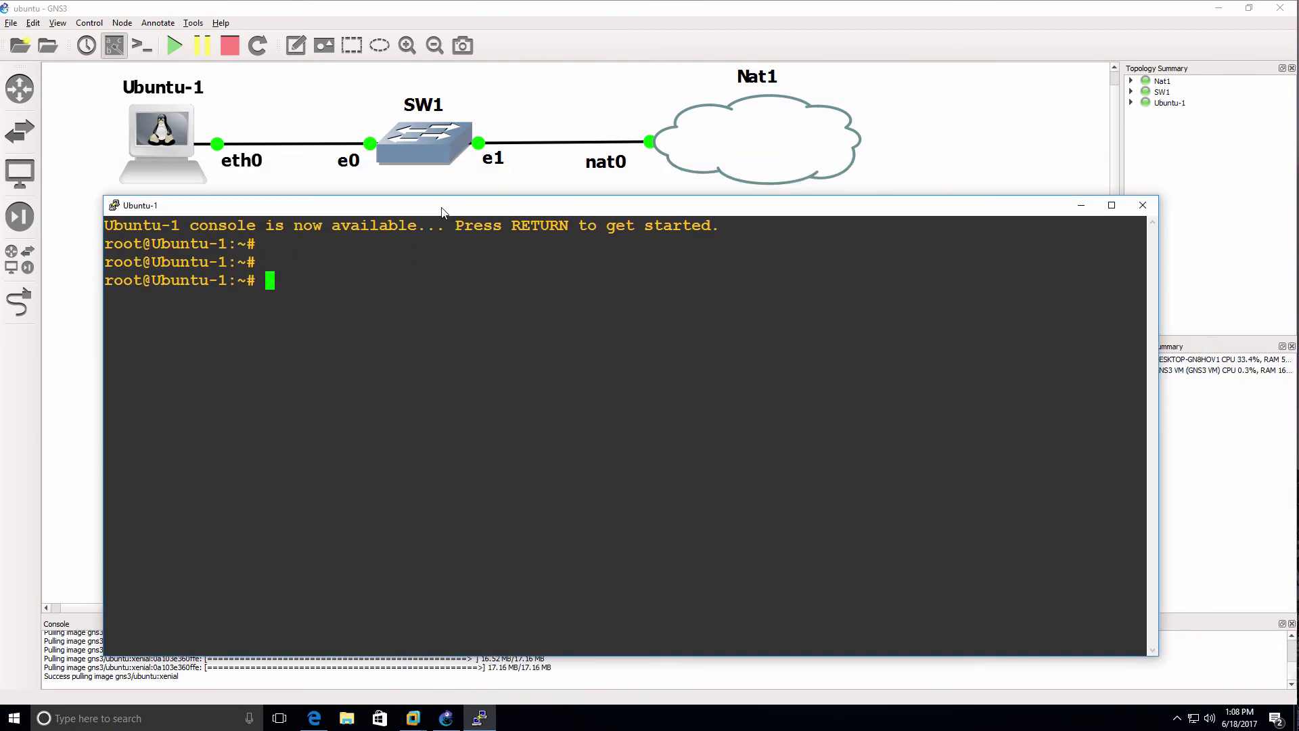
text(ifconfig)
key(Return)
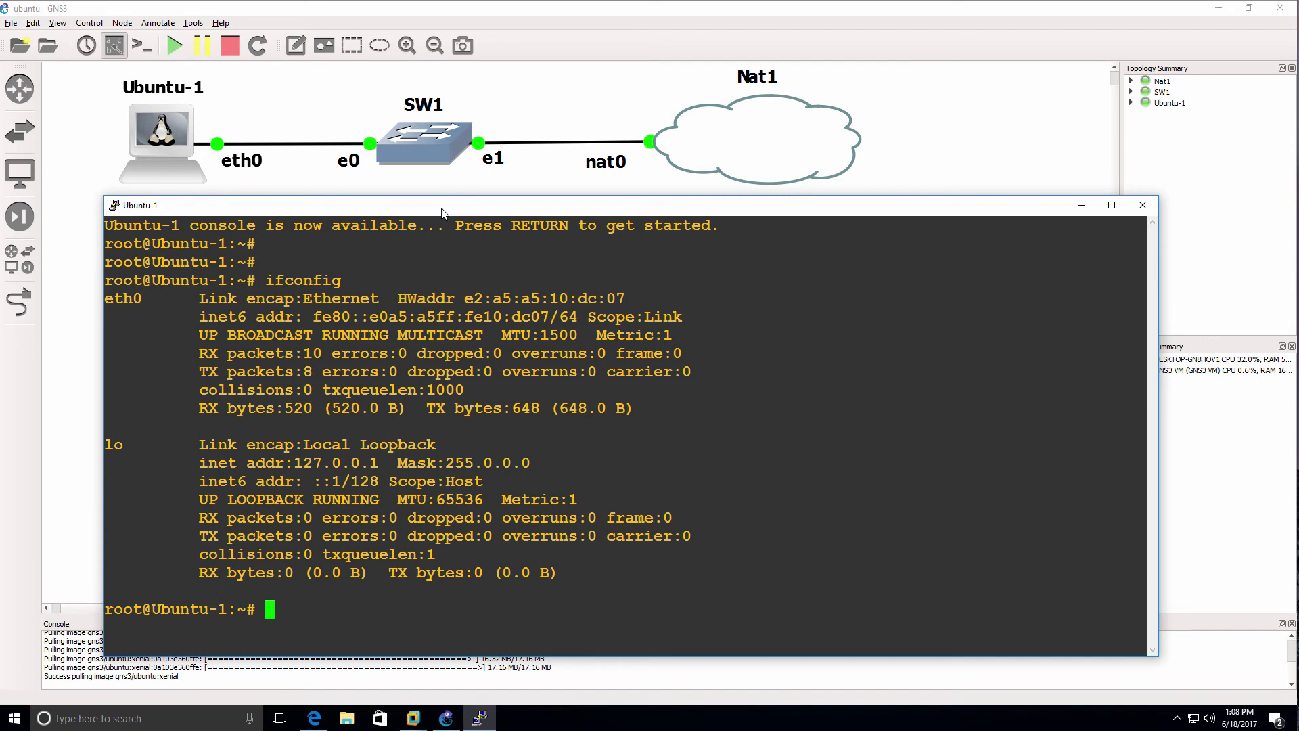
- Print /etc/network/interfaces, showing the DHCP lines still commented out
text(cat /etc/network/interfaces)
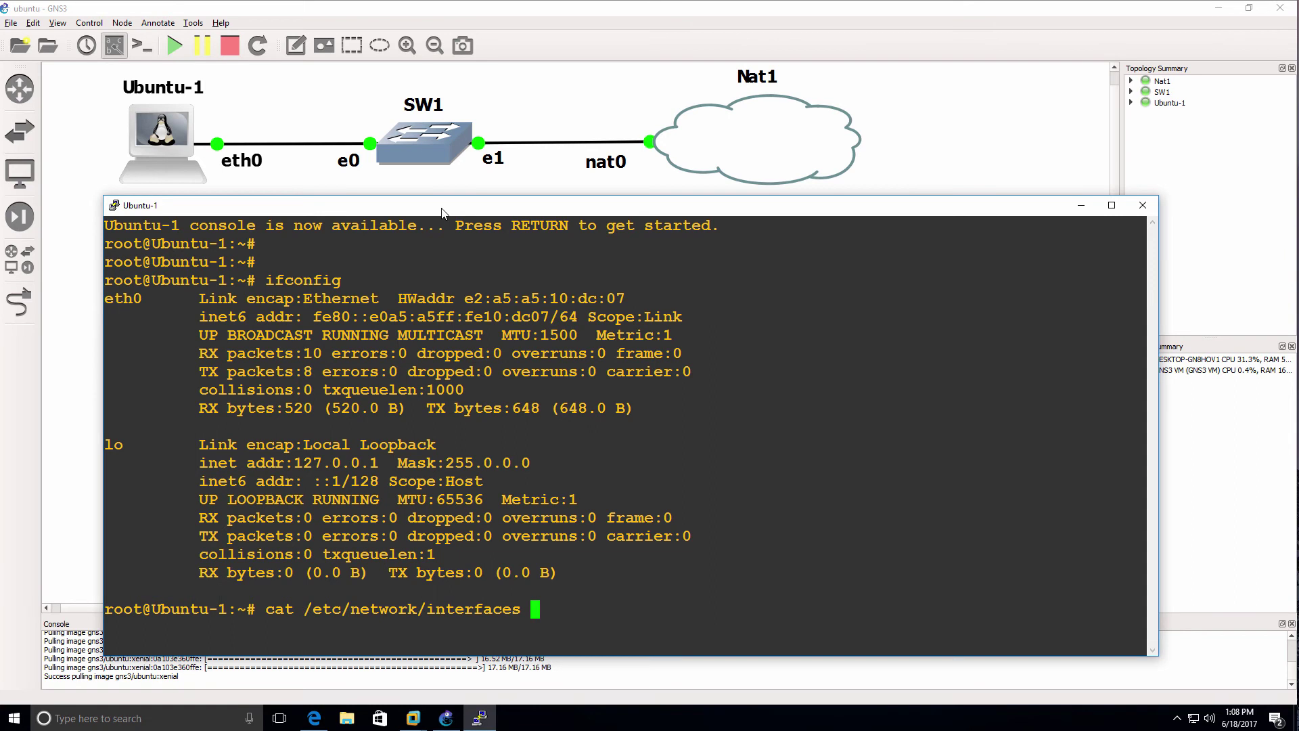
key(Return)
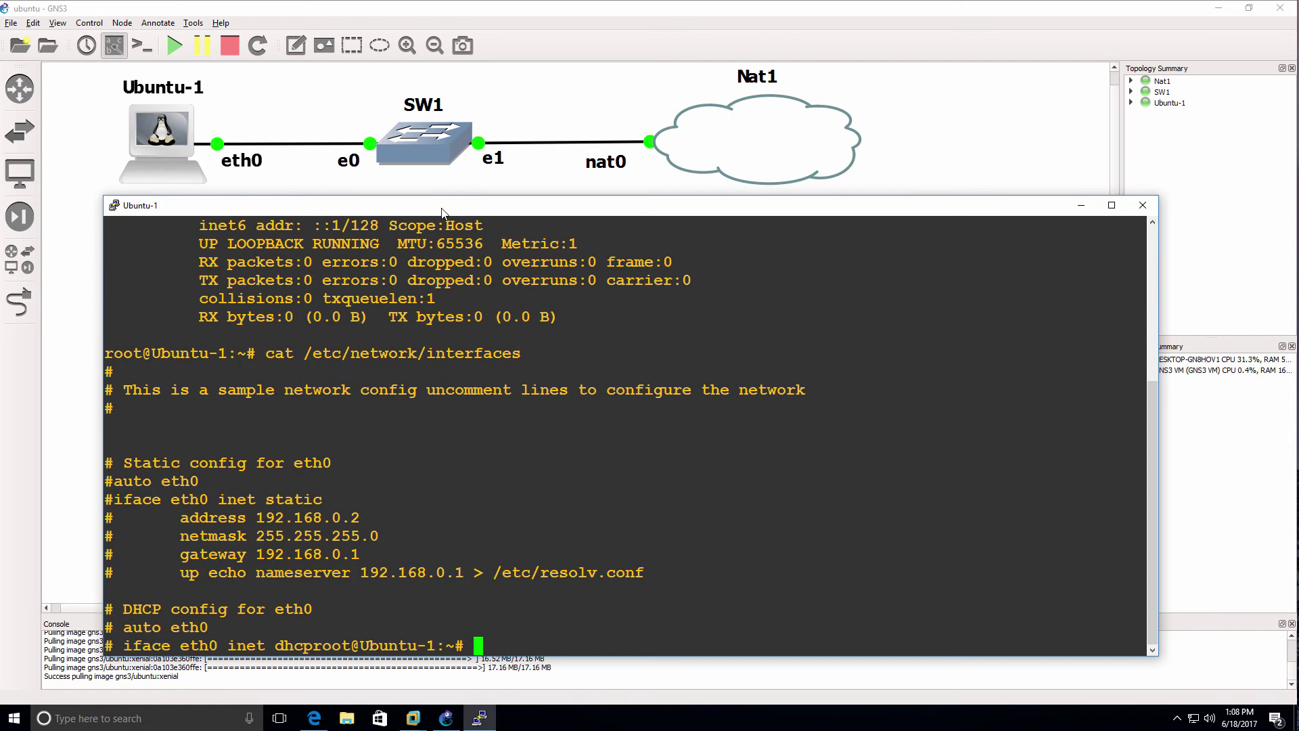
drag(115, 628, 108, 628)
click(163, 142)
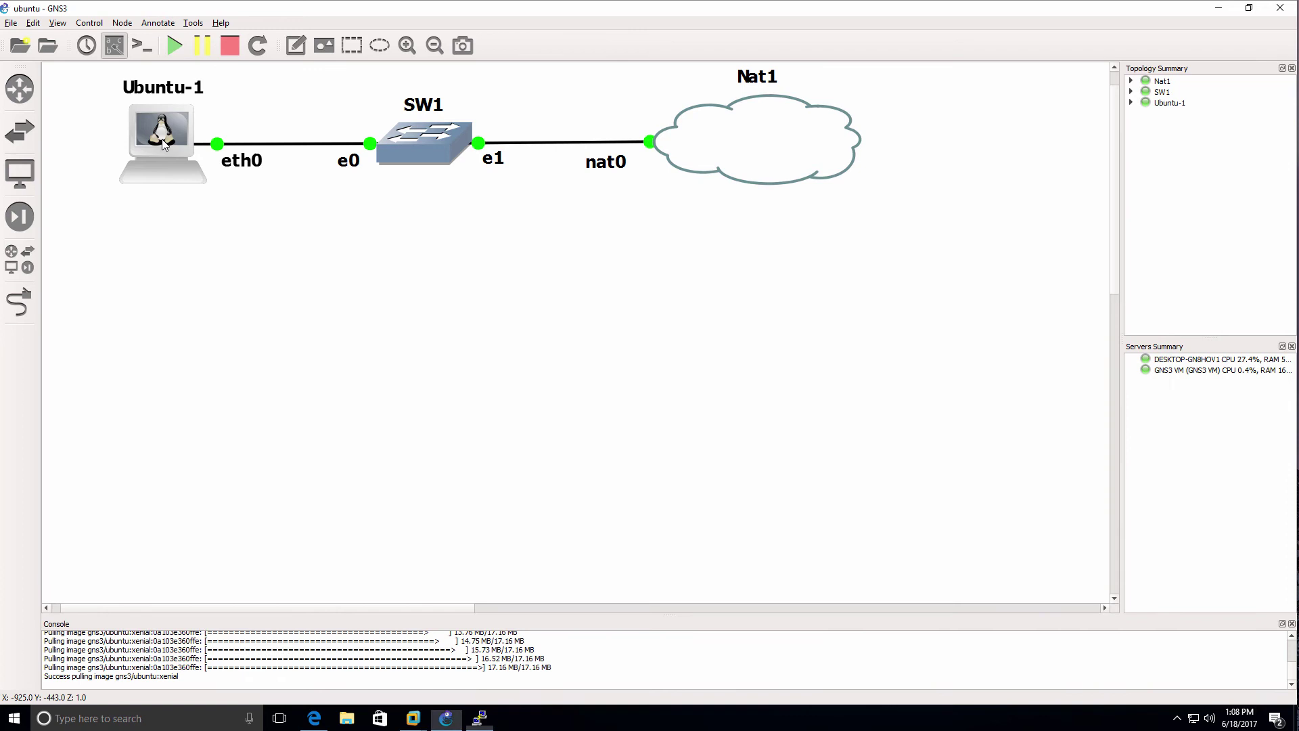
right_click(163, 142)
click(225, 287)
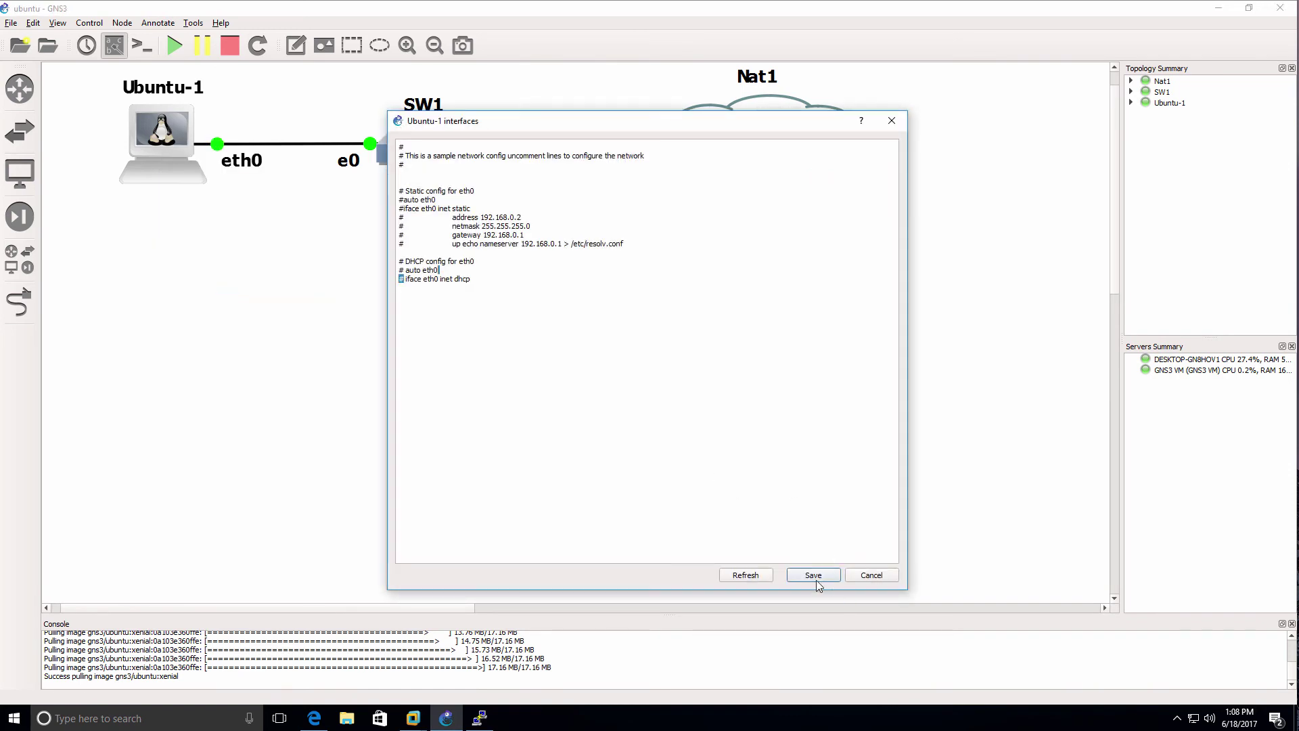
click(857, 575)
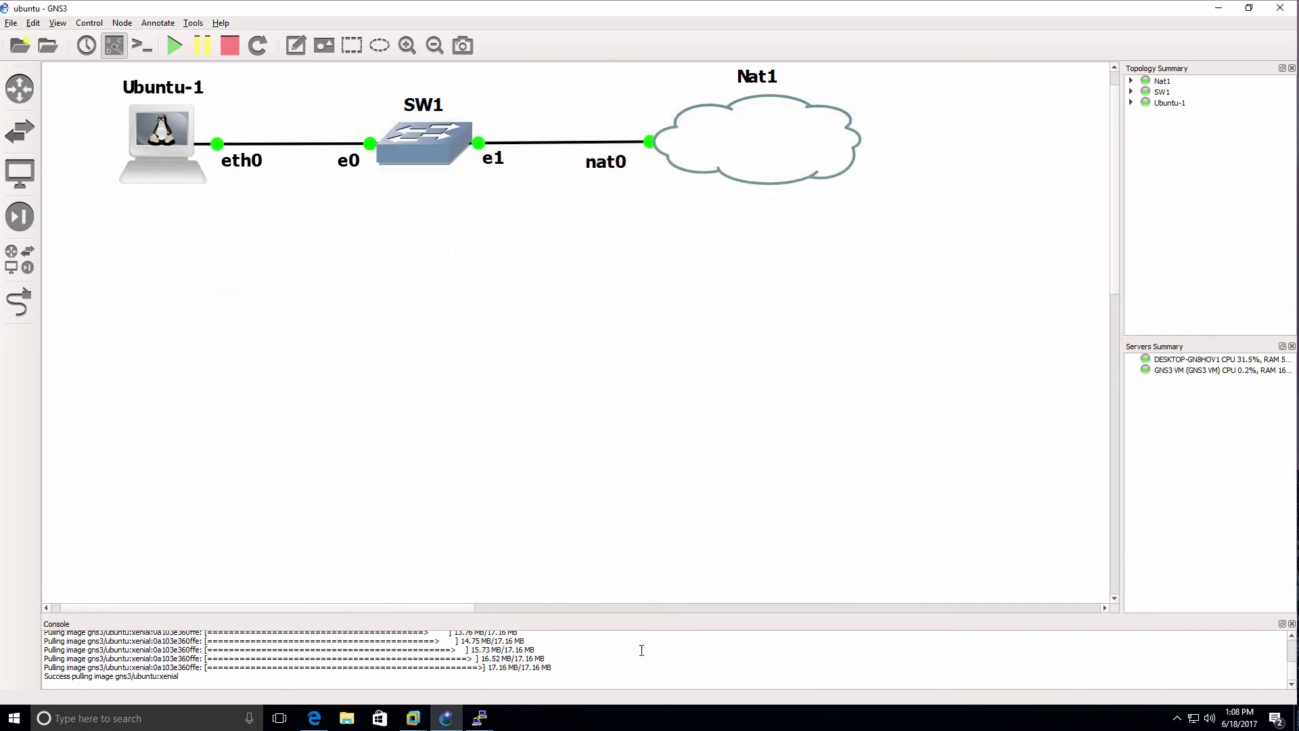
click(479, 716)
- Open /etc/network/interfaces in nano
key(Return)
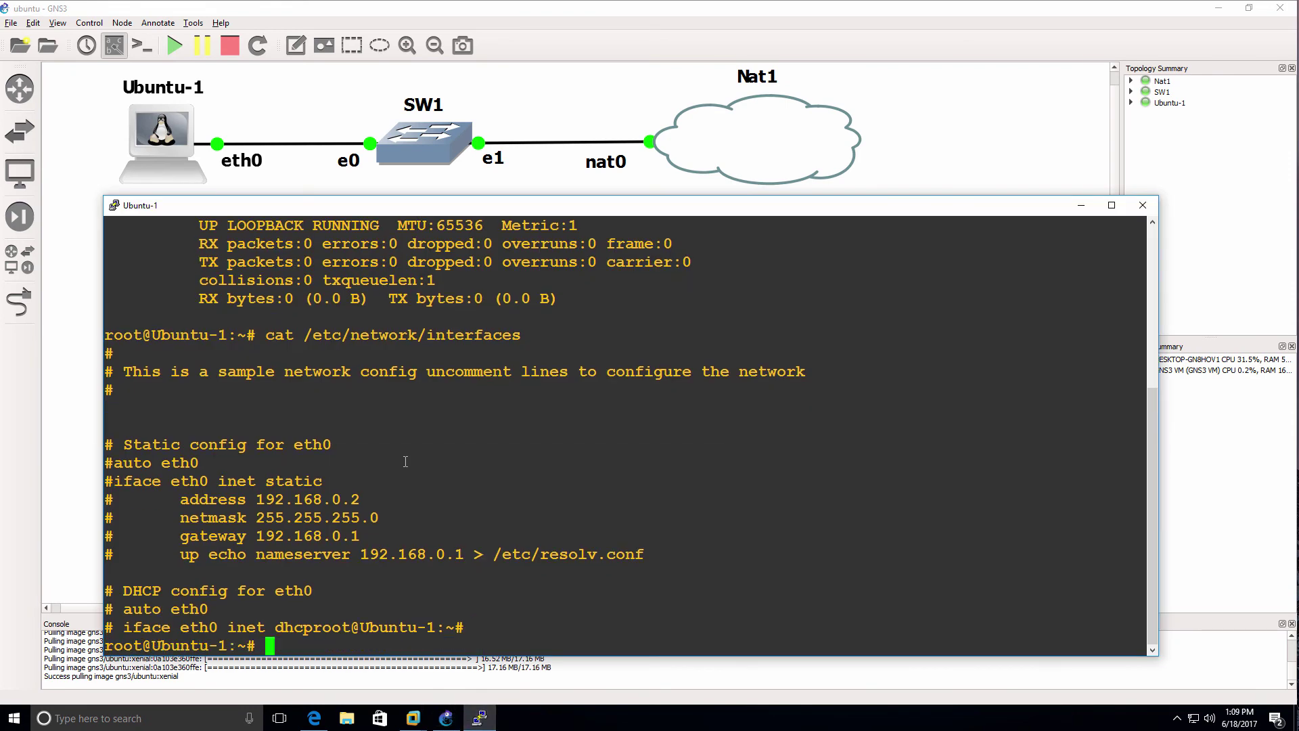
text(nano /etc/network/i)
key(Tab)
key(Return)
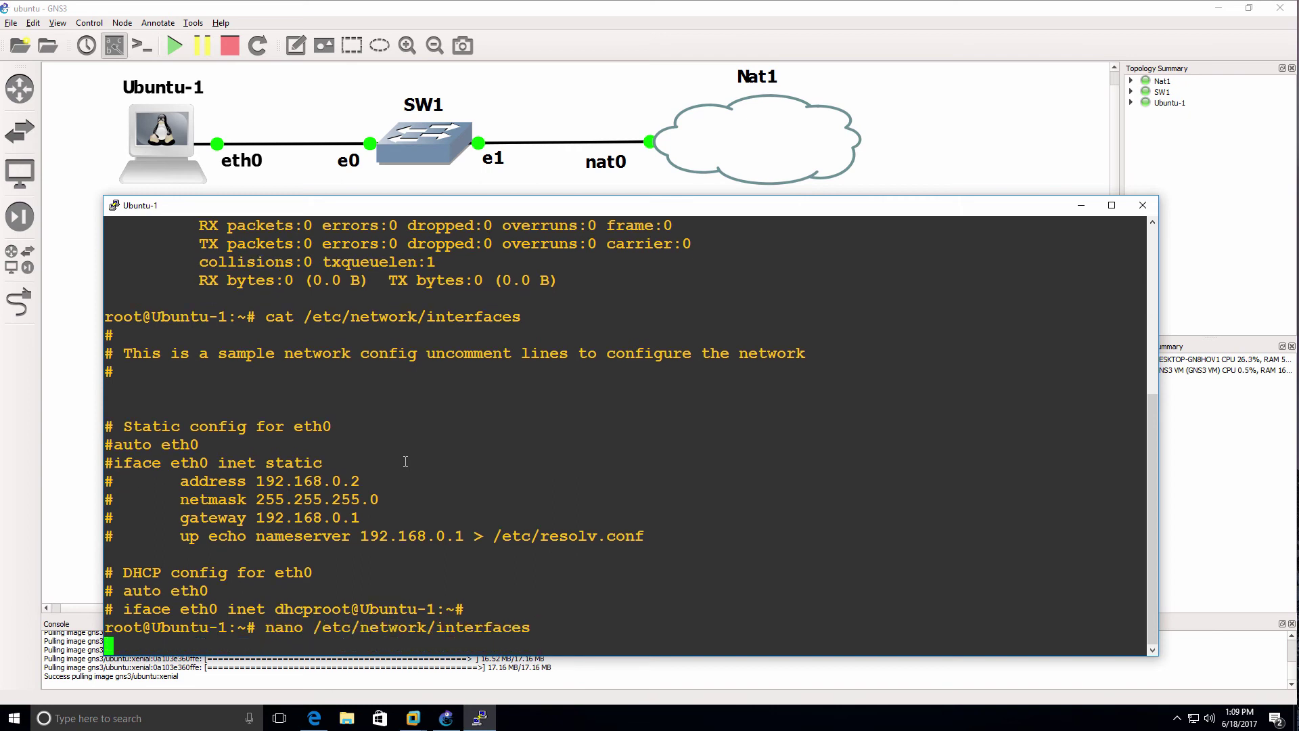
- Uncomment 'auto eth0' and 'iface eth0 inet dhcp', then save and exit nano
key(Down)
key(Down)
key(Down)
key(Down)
key(Down)
key(Down)
key(Down)
key(Down)
key(Down)
key(Down)
key(Down)
key(Down)
key(Down)
key(Down)
key(Down)
key(Down)
key(Down)
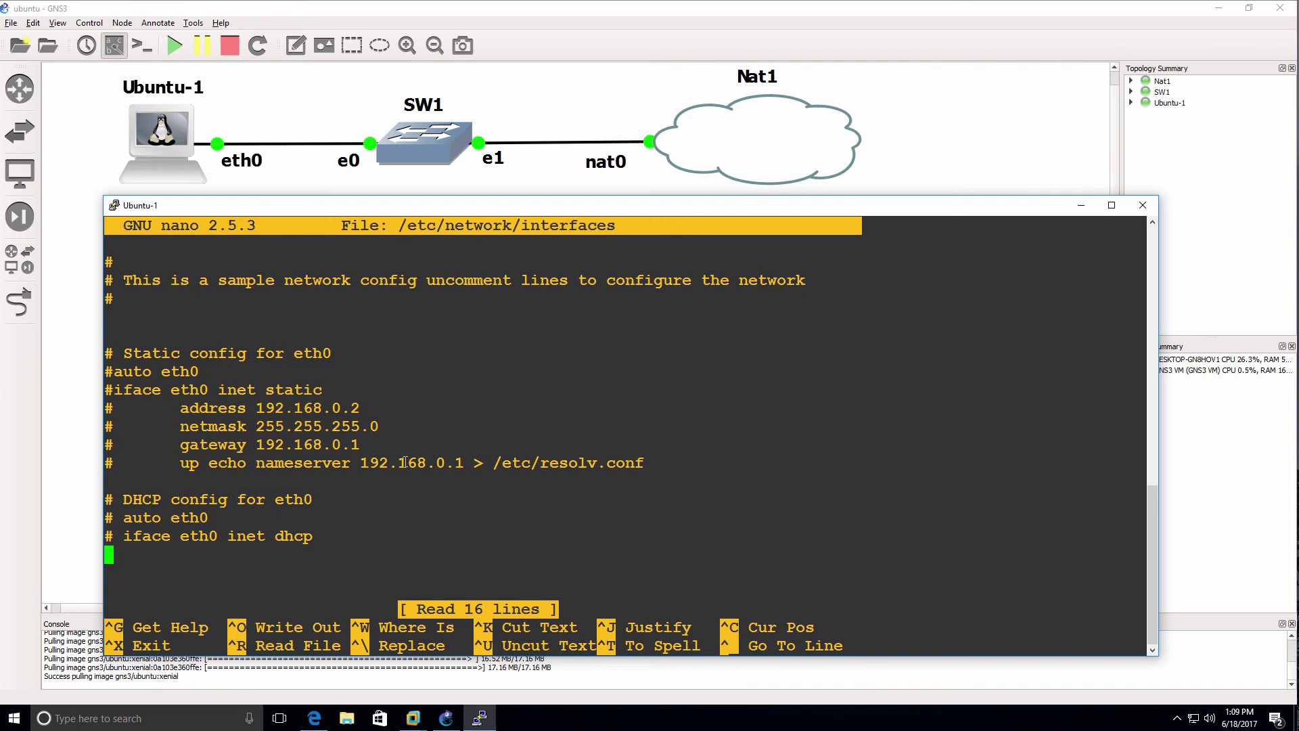
key(Up)
key(Up)
key(Delete)
key(Down)
key(Delete)
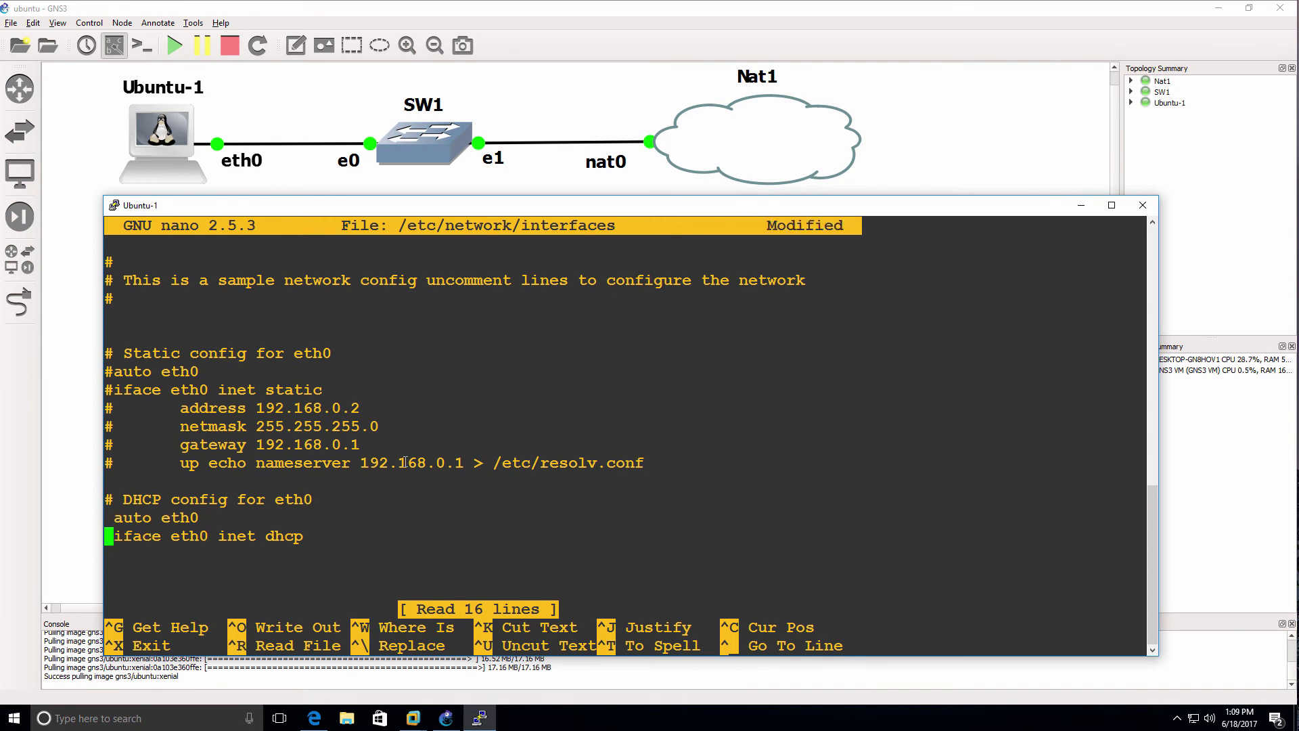
key(ctrl+o)
key(Return)
key(ctrl+x)
- Rerun cat to confirm both DHCP lines are active, then begin typing the networking restart command
key(Up)
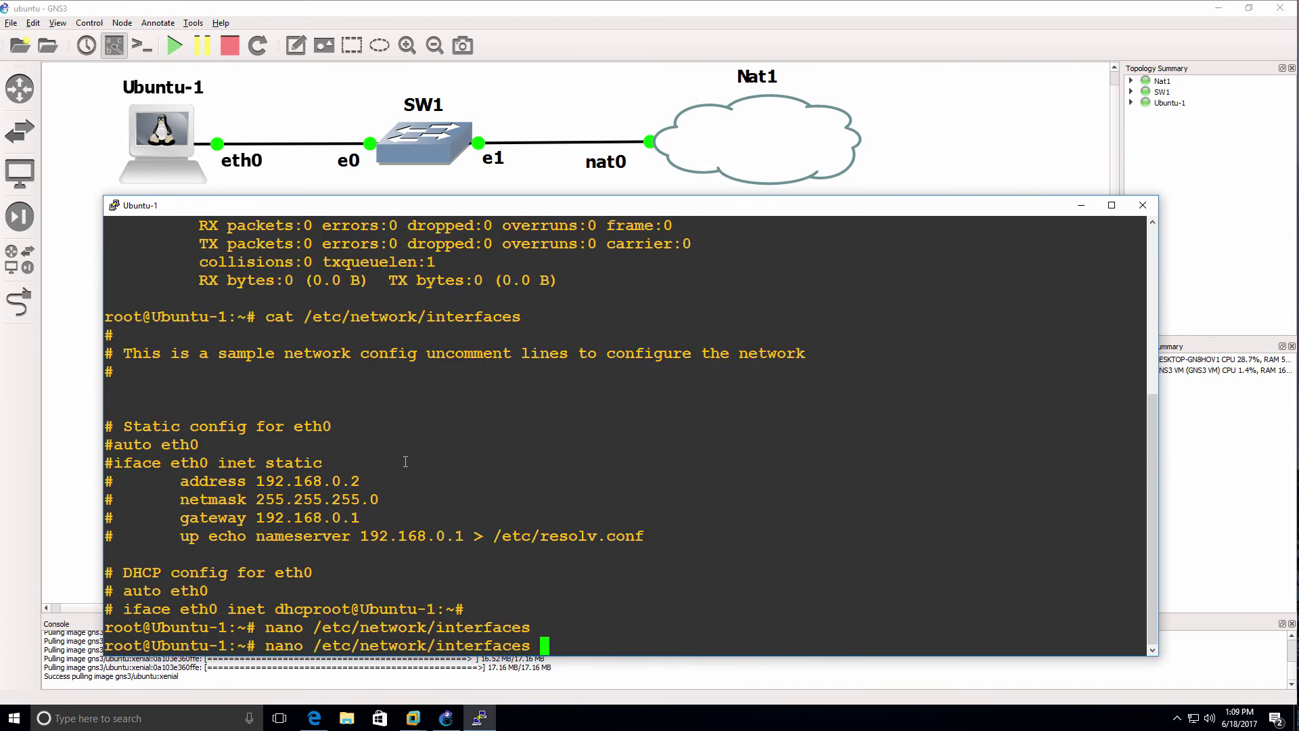
key(Up)
key(Return)
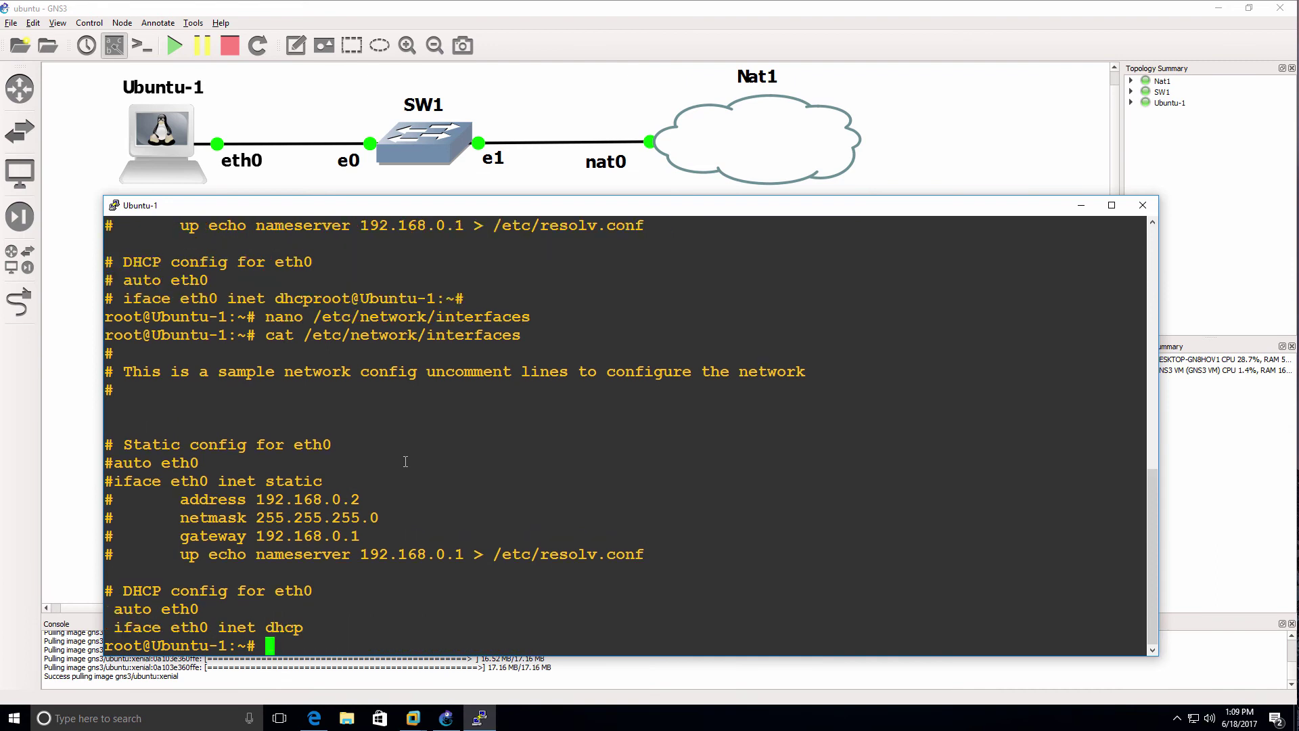
drag(322, 631, 86, 616)
click(382, 599)
text(service networkin)
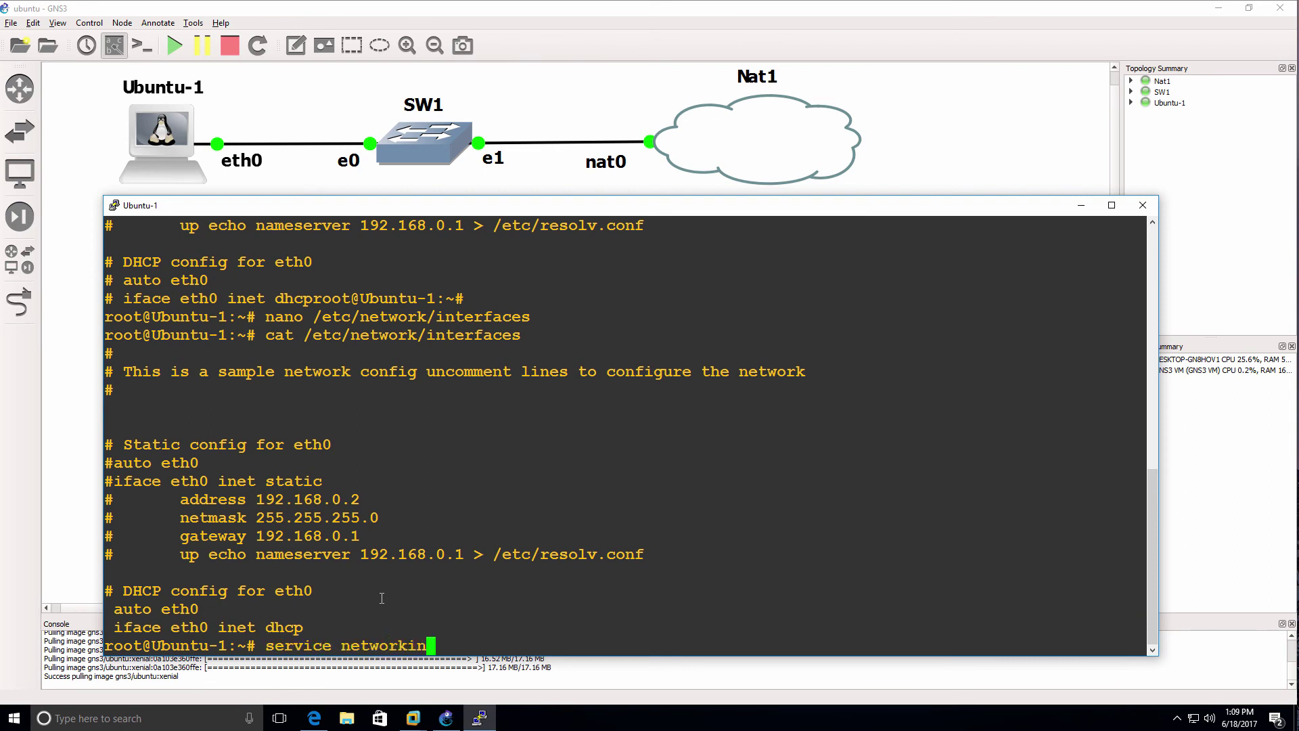
text(g restert)
- Run 'service networking restart' and, after it fails, stop the Ubuntu-1 container
key(Return)
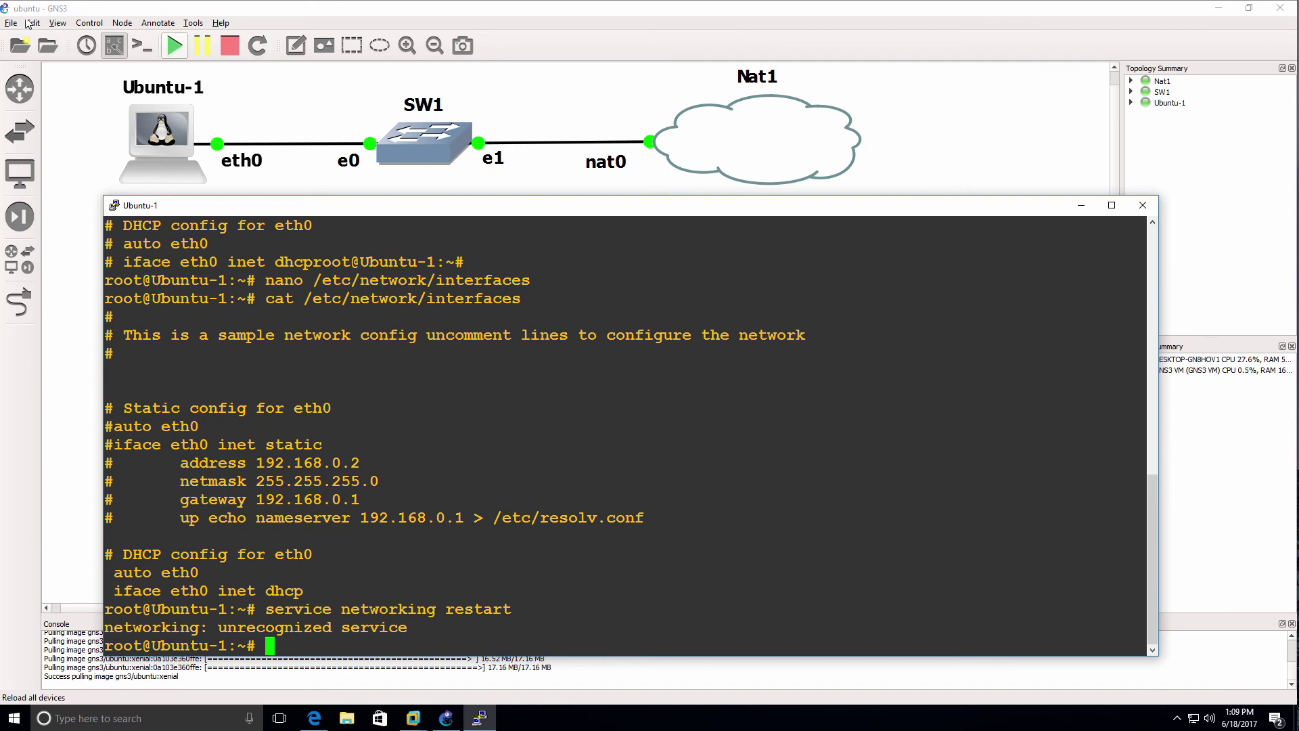
click(176, 130)
right_click(176, 130)
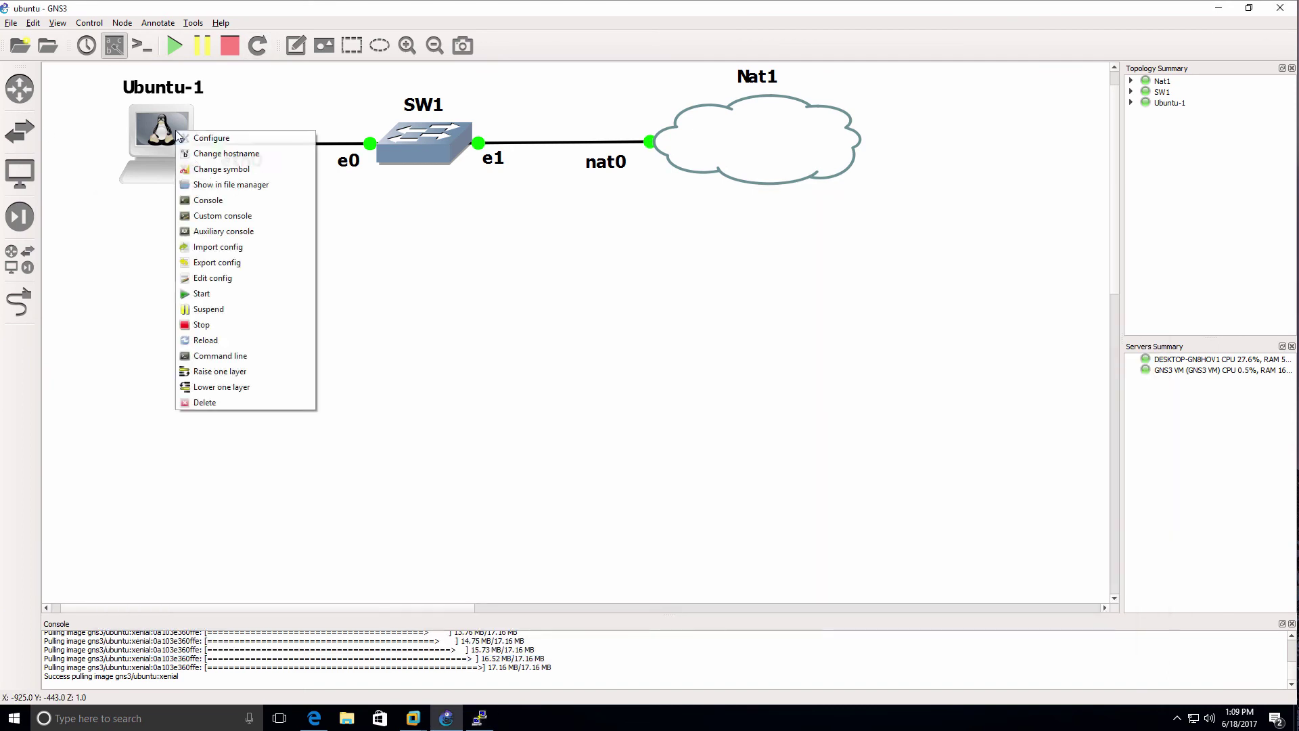
click(203, 324)
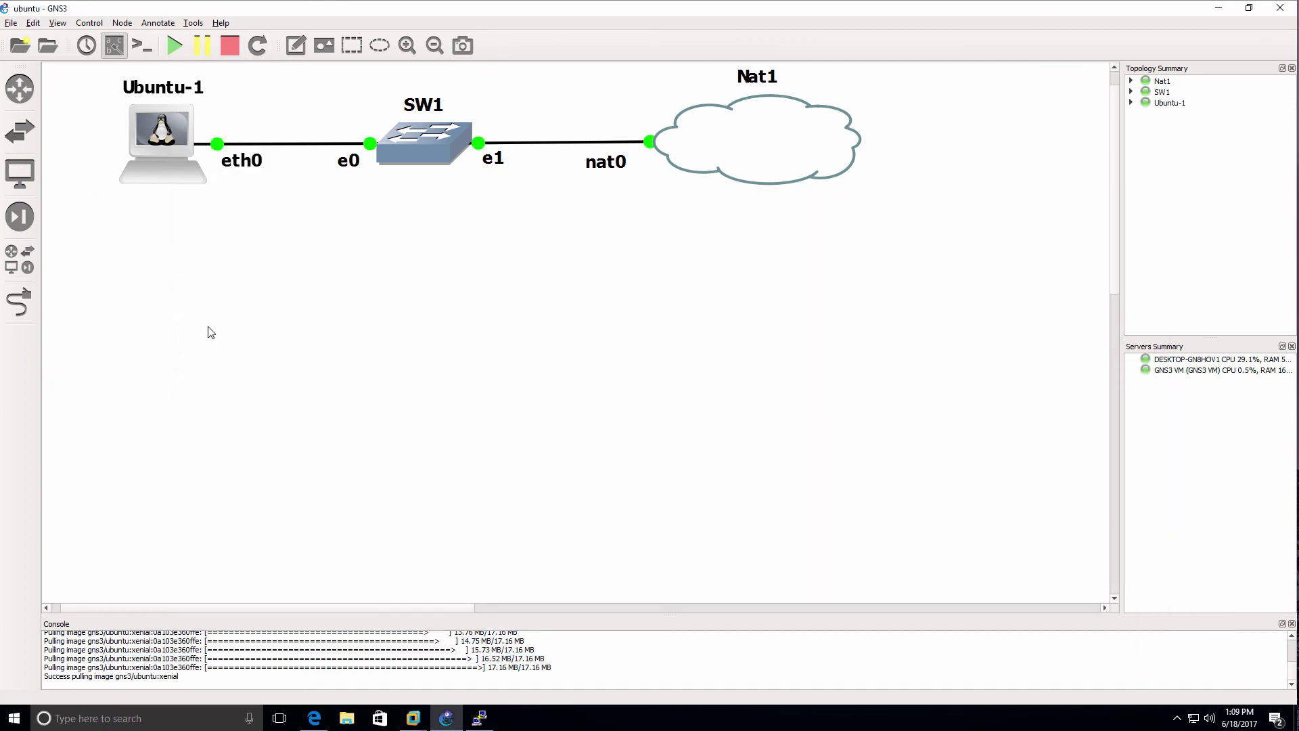
- Start Ubuntu-1 again and open a fresh console to it
right_click(160, 120)
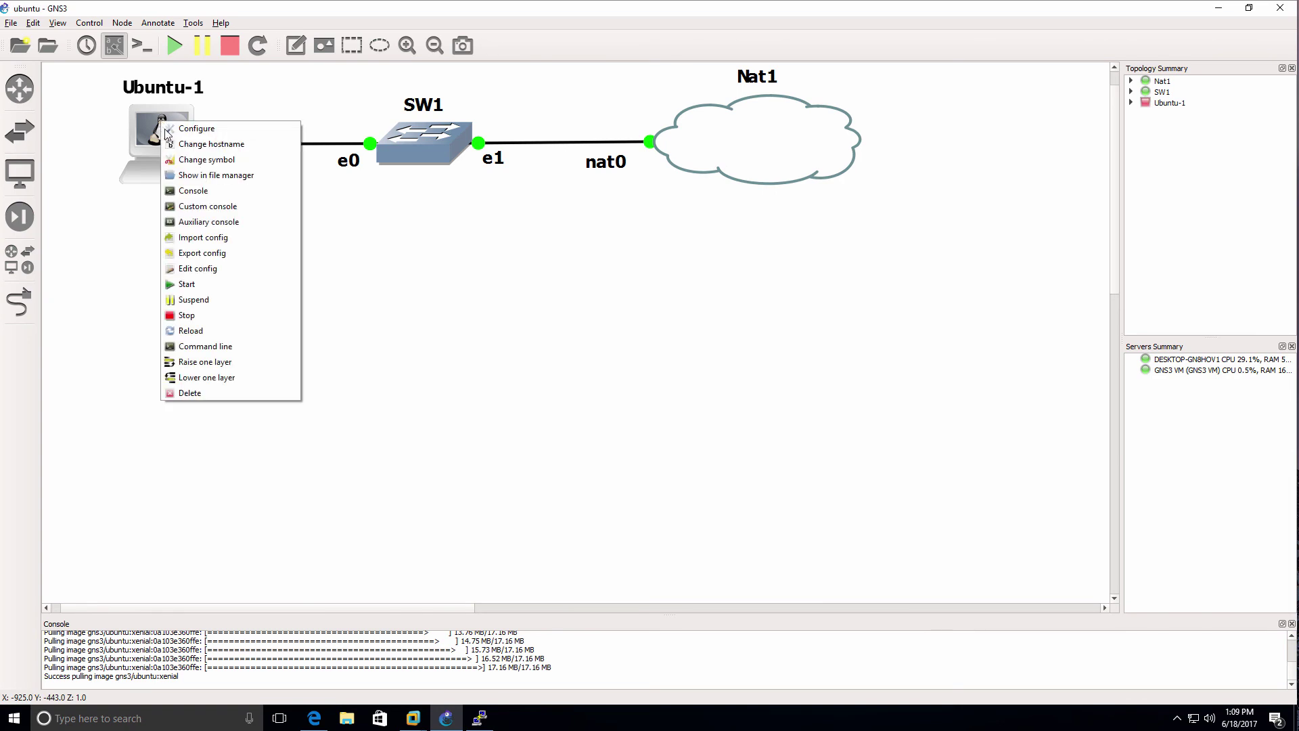
click(207, 283)
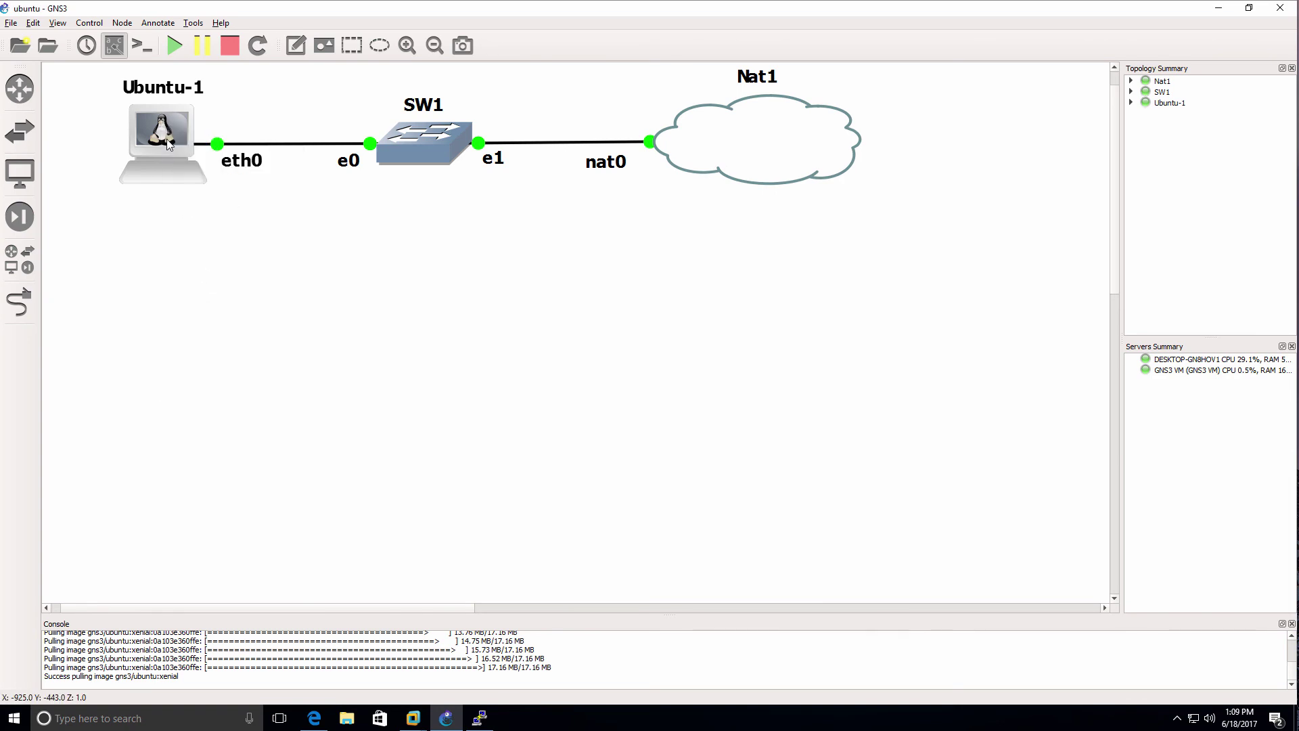
right_click(168, 143)
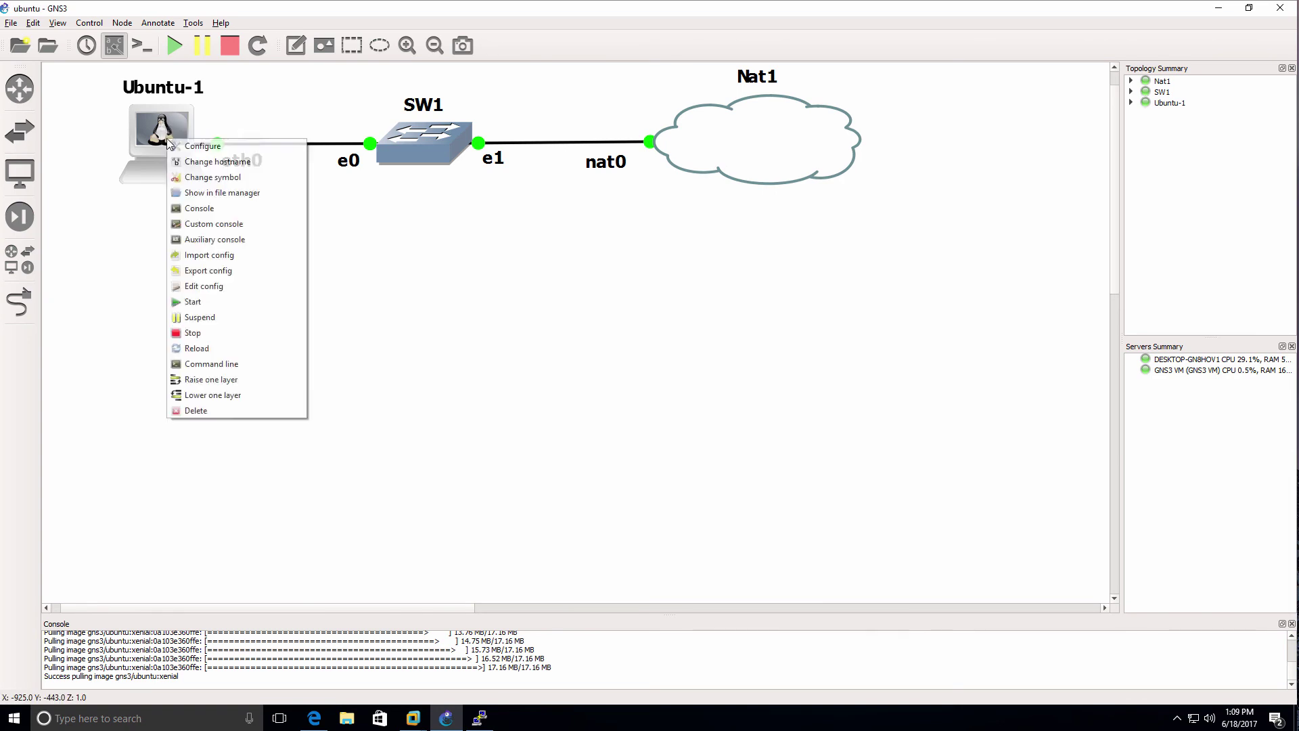
click(218, 207)
- Run ifconfig and confirm eth0 has address 192.168.122.130
key(Return)
key(Return)
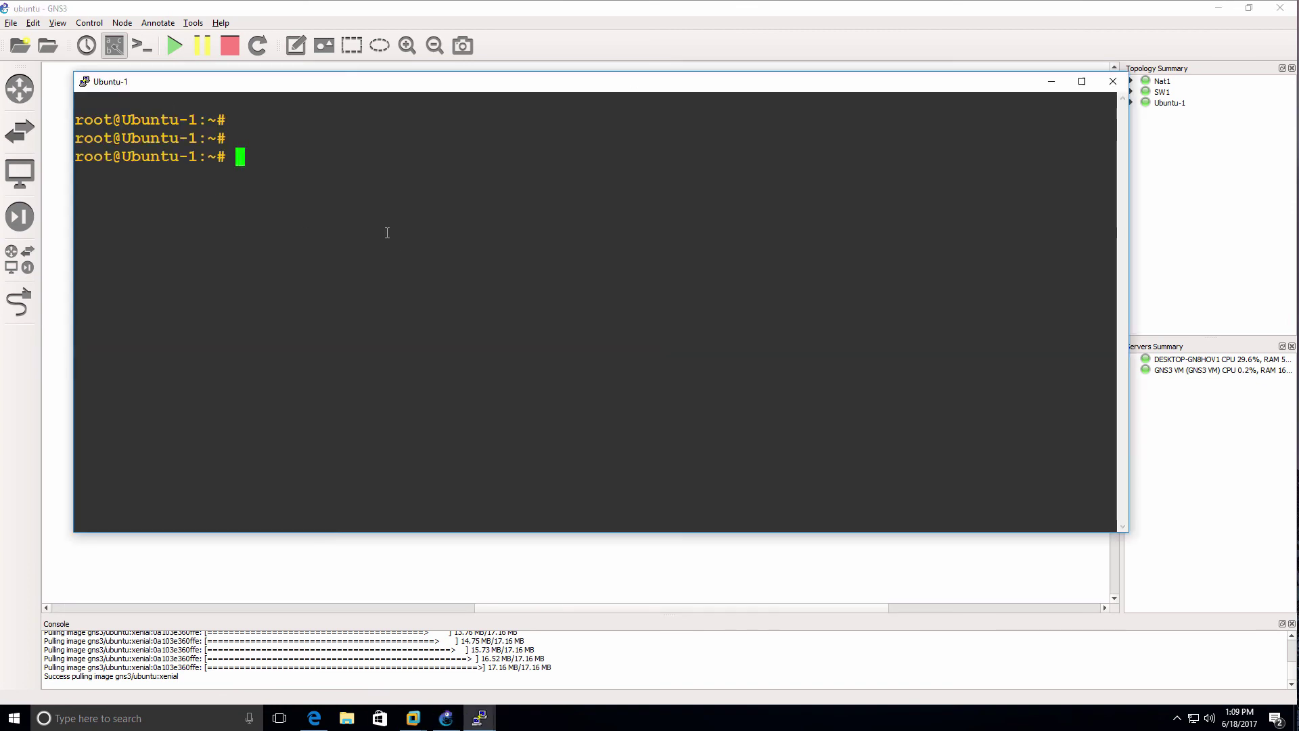
text(ifconfig)
key(Return)
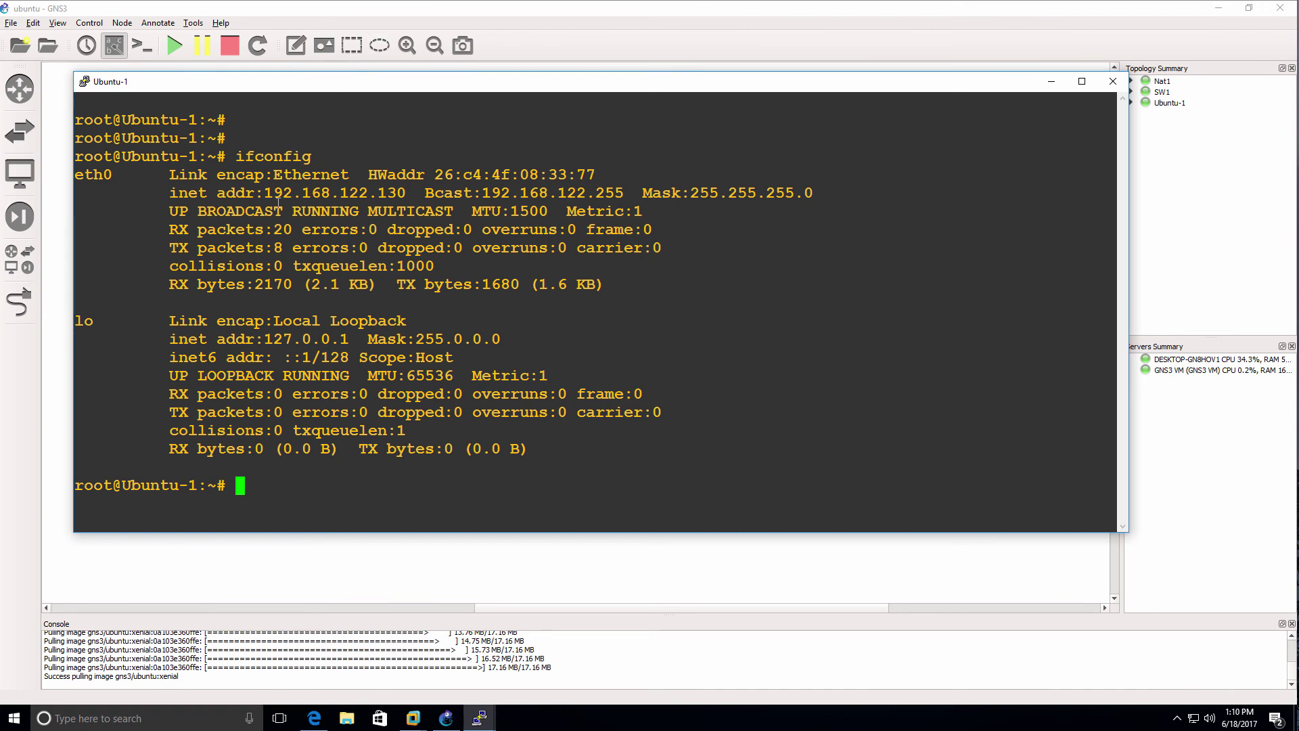
drag(268, 197, 416, 193)
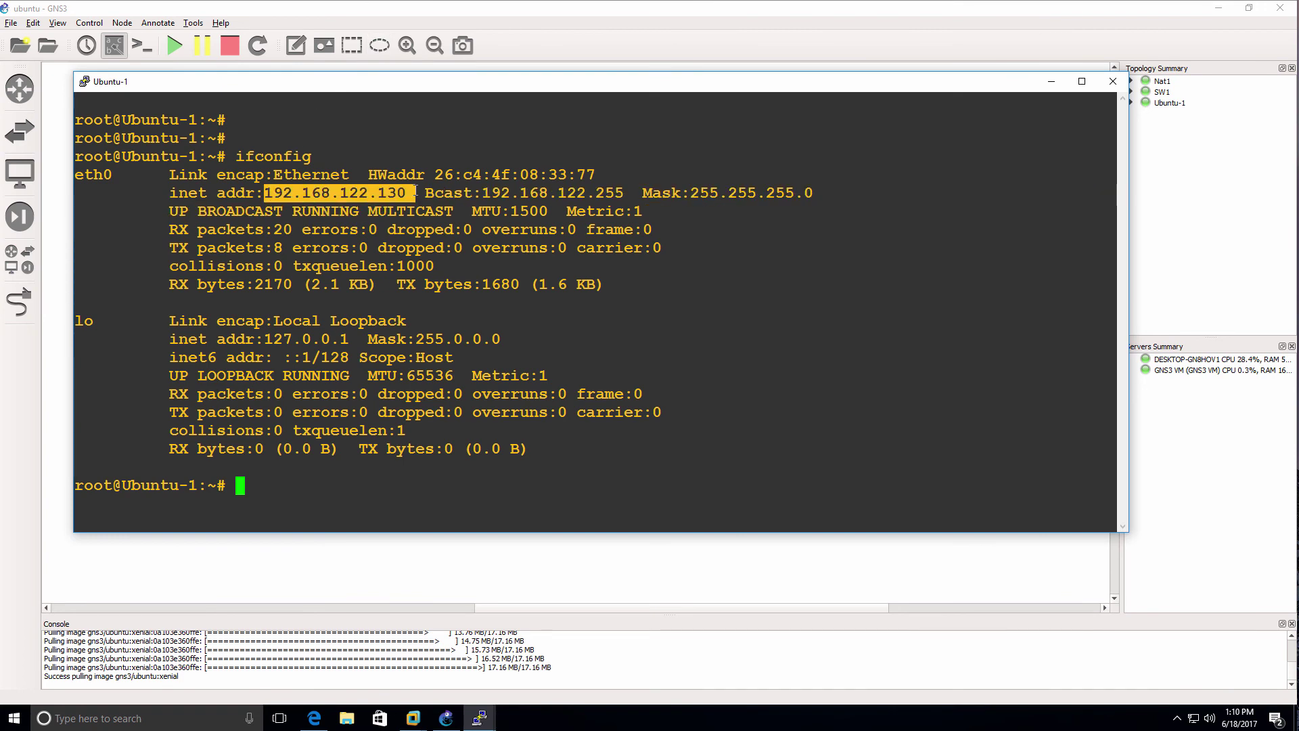
- Print /etc/network/interfaces to verify the uncommented DHCP lines for eth0
text(cat /etc/network/interfaces)
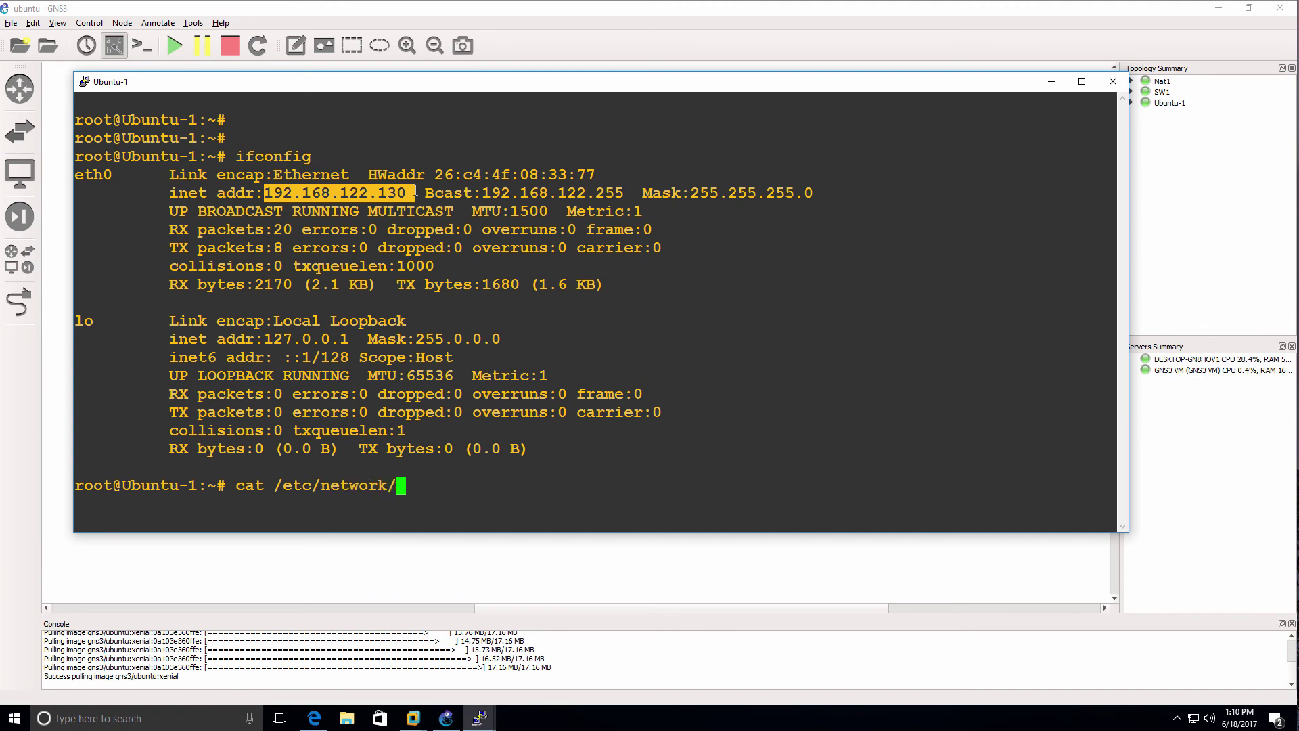
key(Return)
drag(274, 504, 79, 478)
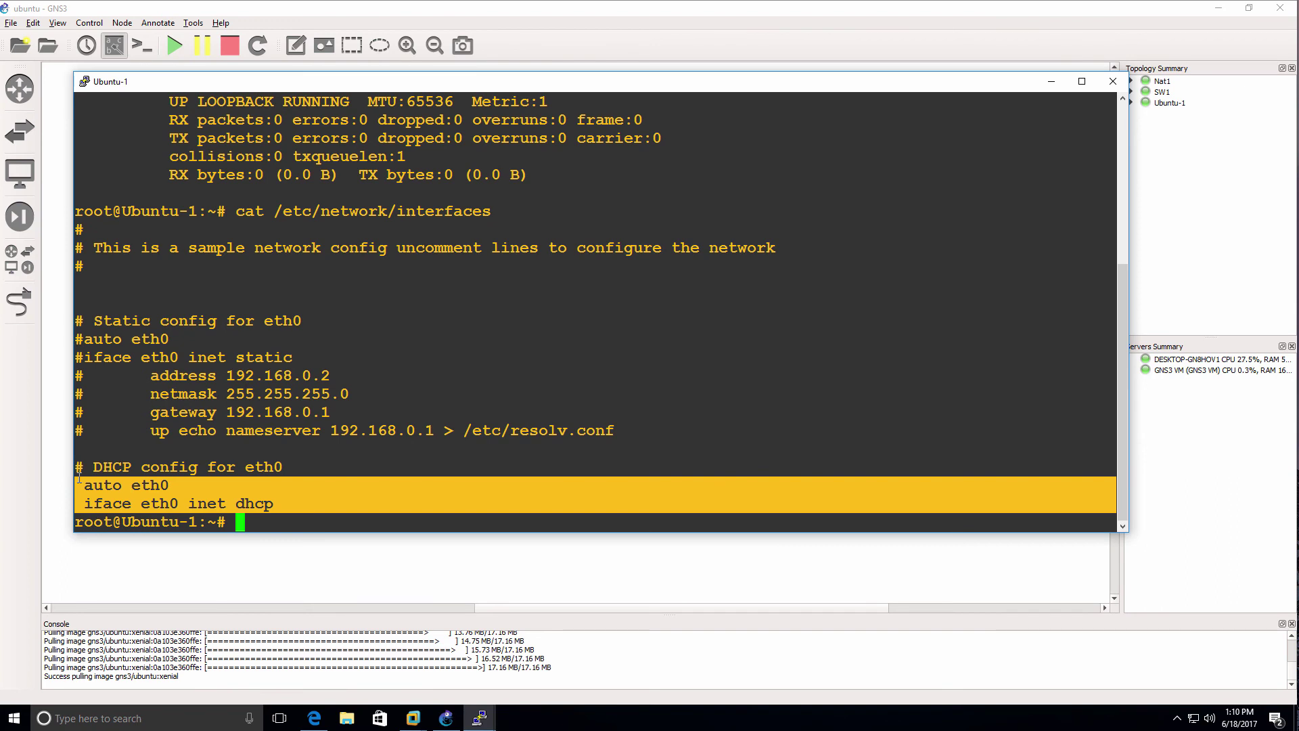
- Ping google.com and stop it to see 0% packet loss
text(ping google.com)
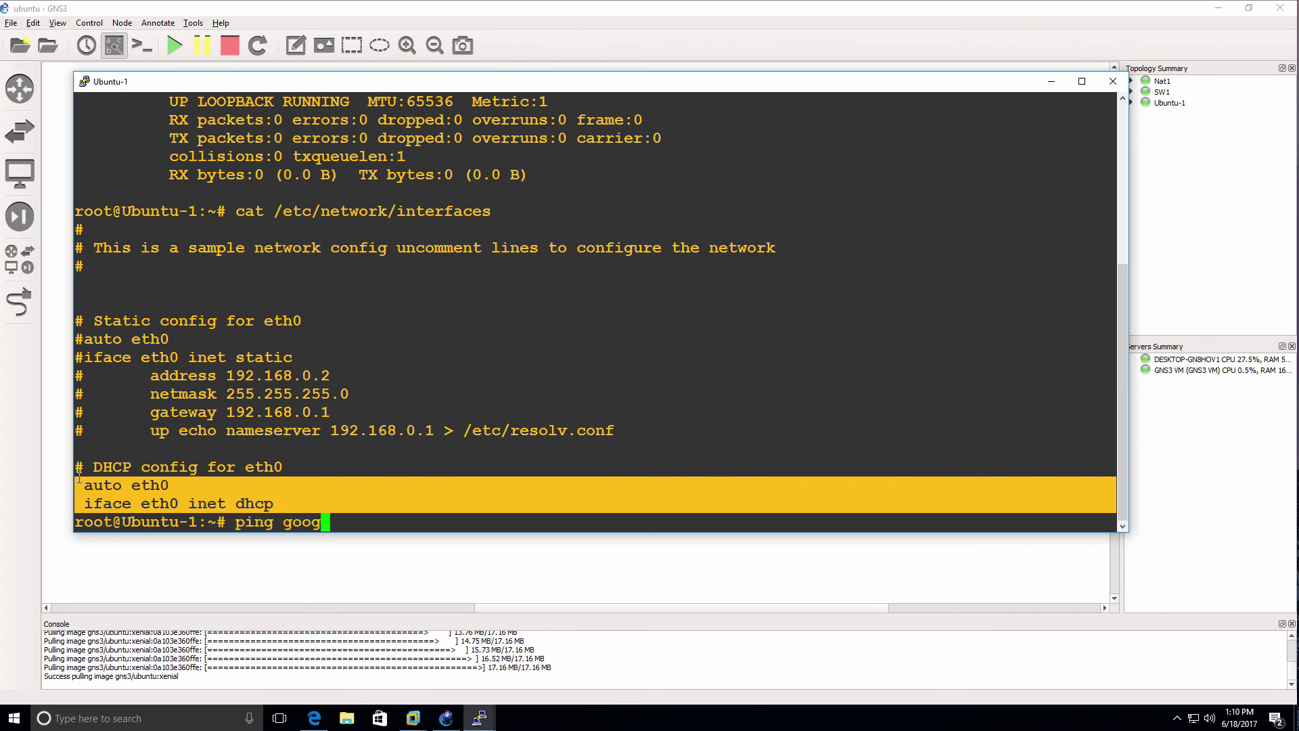
key(Return)
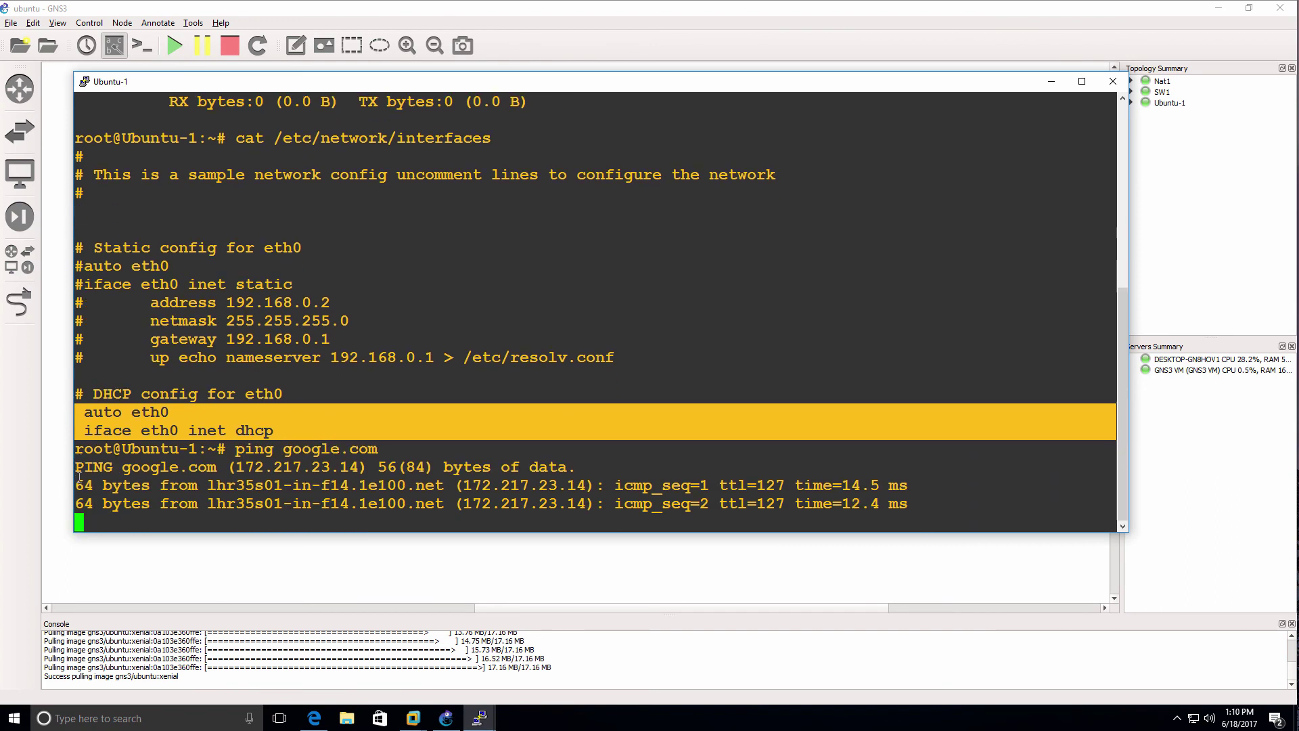
key(ctrl+c)
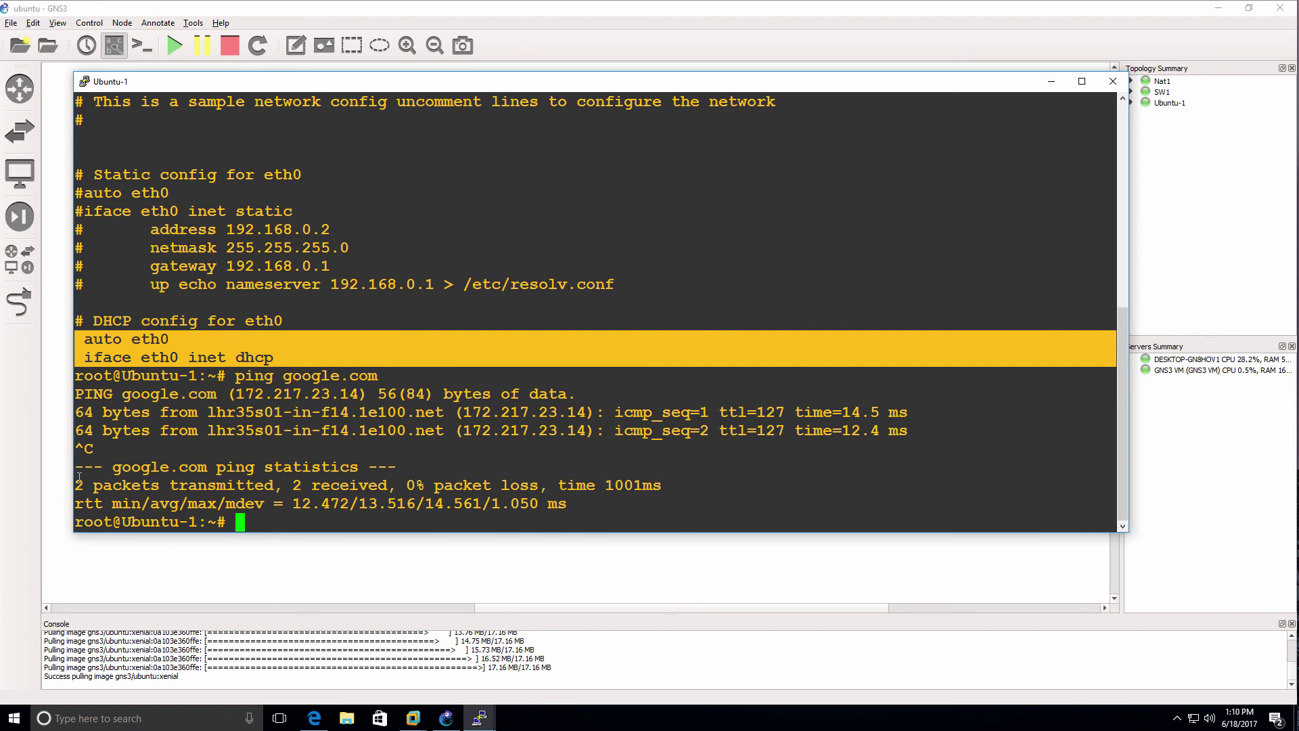
- Update the package lists with apt-get and install python, confirming with y
text(apt-get update)
key(Return)
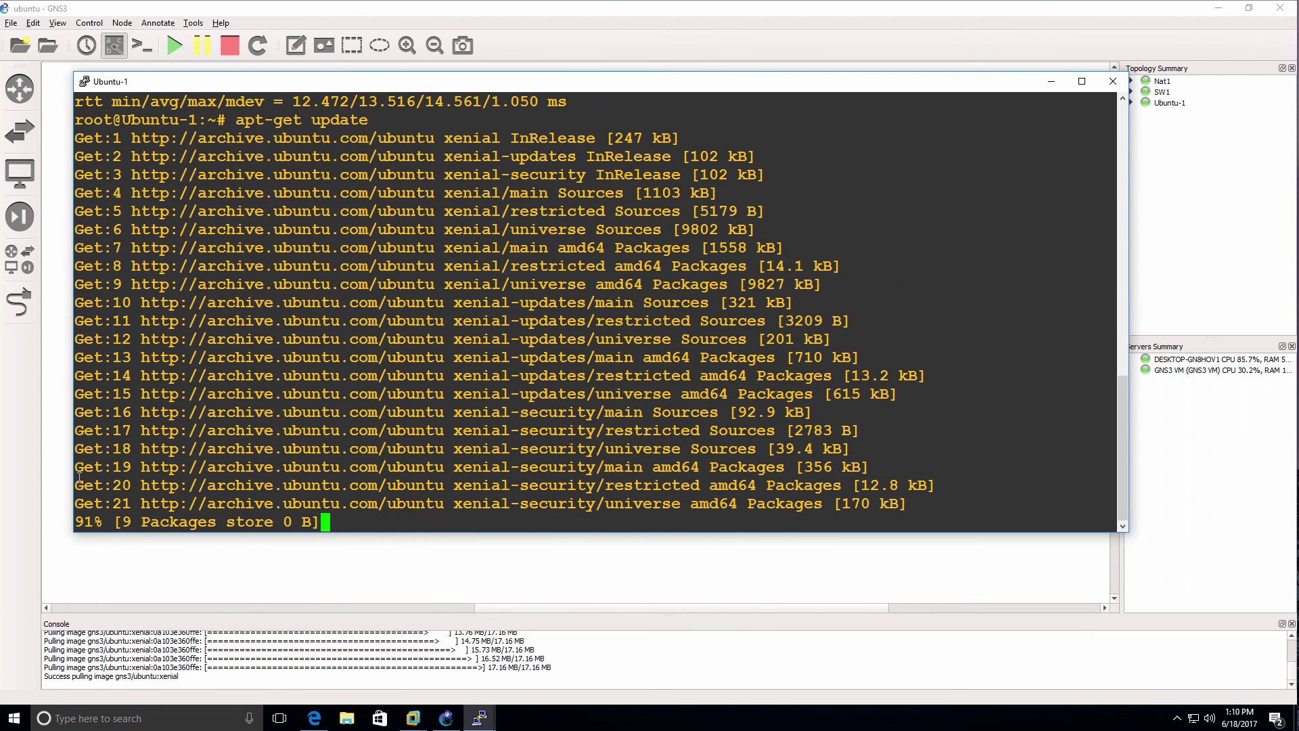
text(ap)
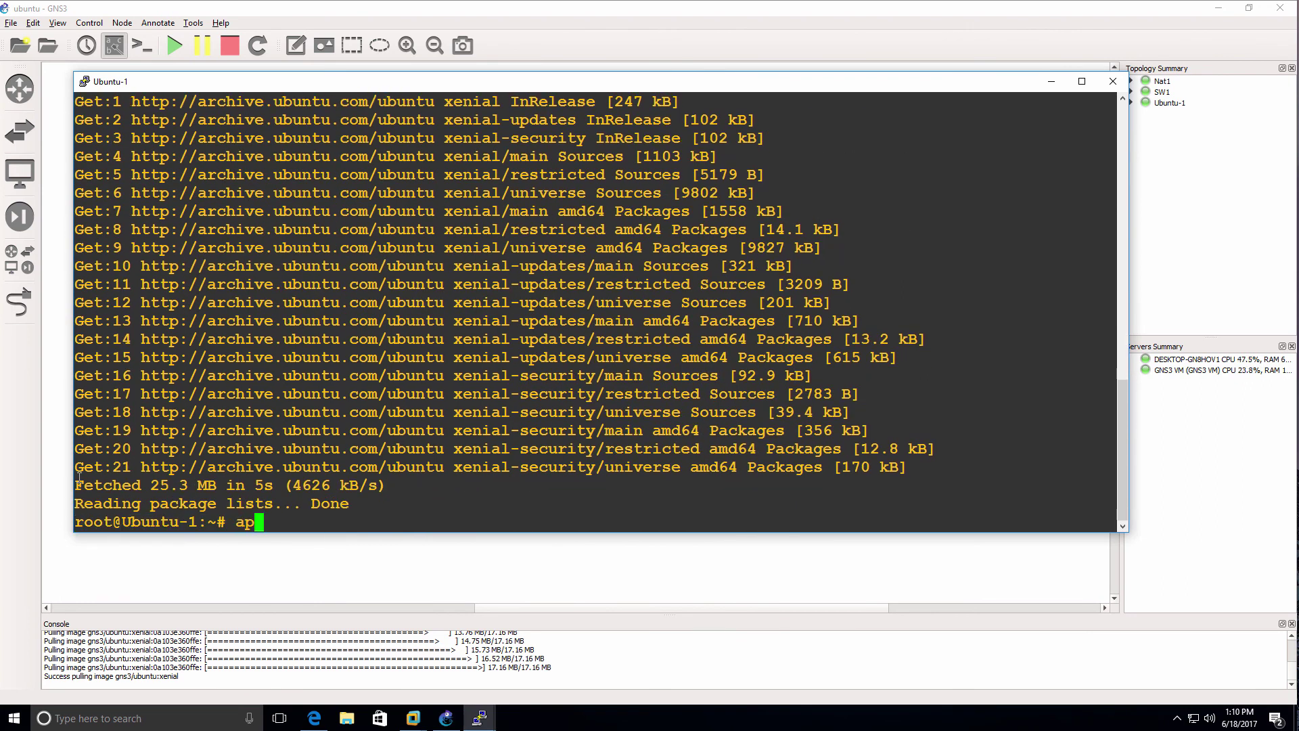
text(t-get inst)
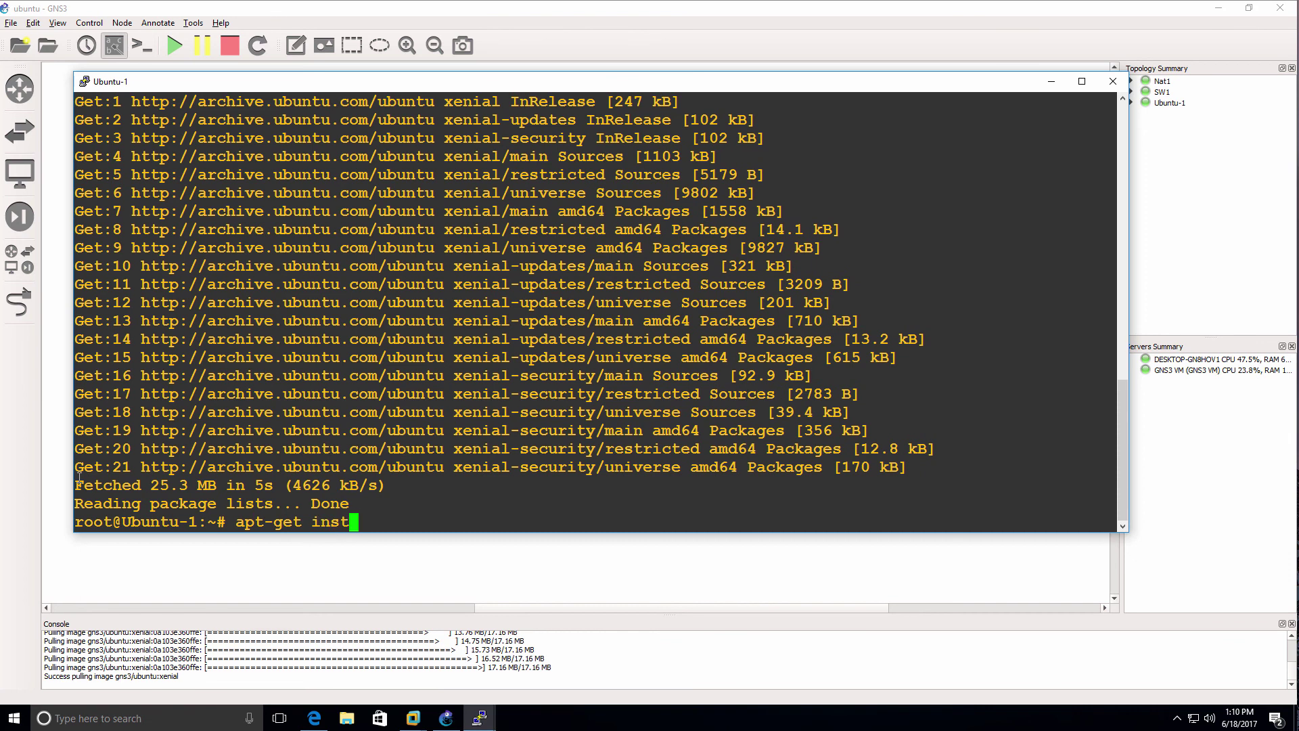
text(all python)
key(Return)
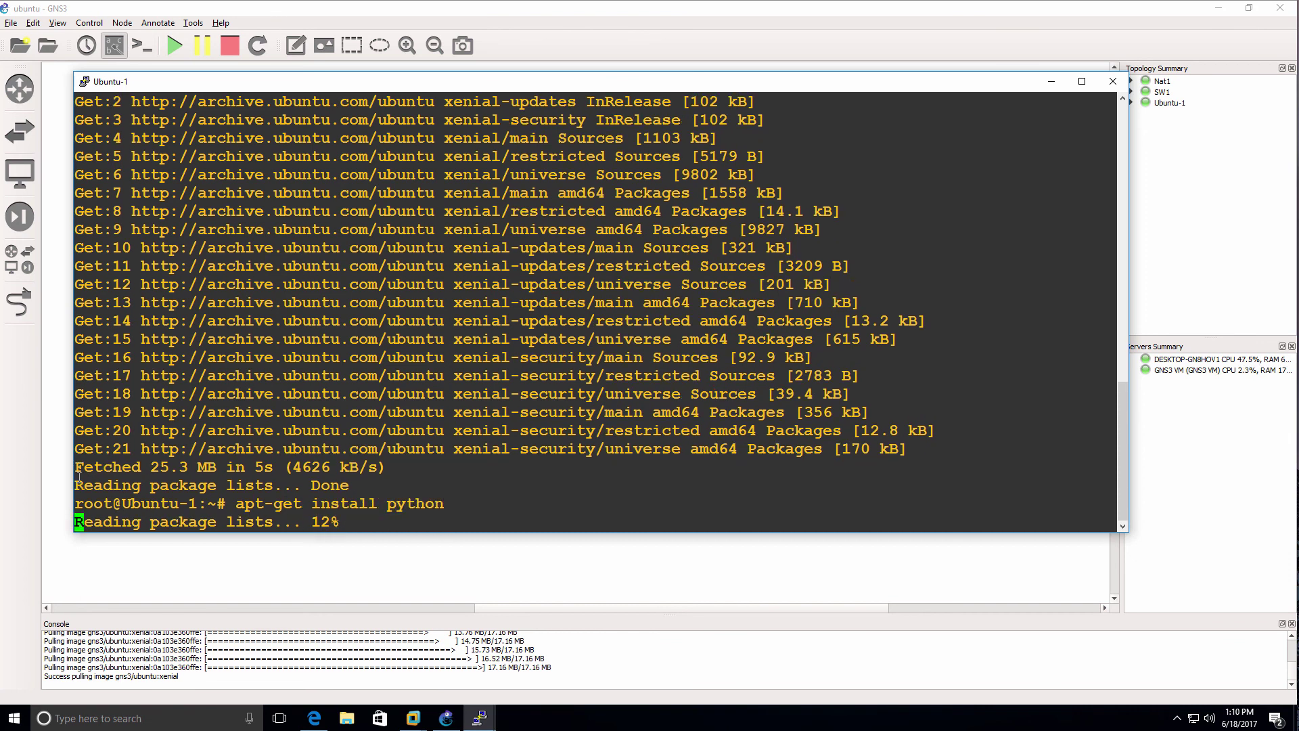
text(y)
key(Return)
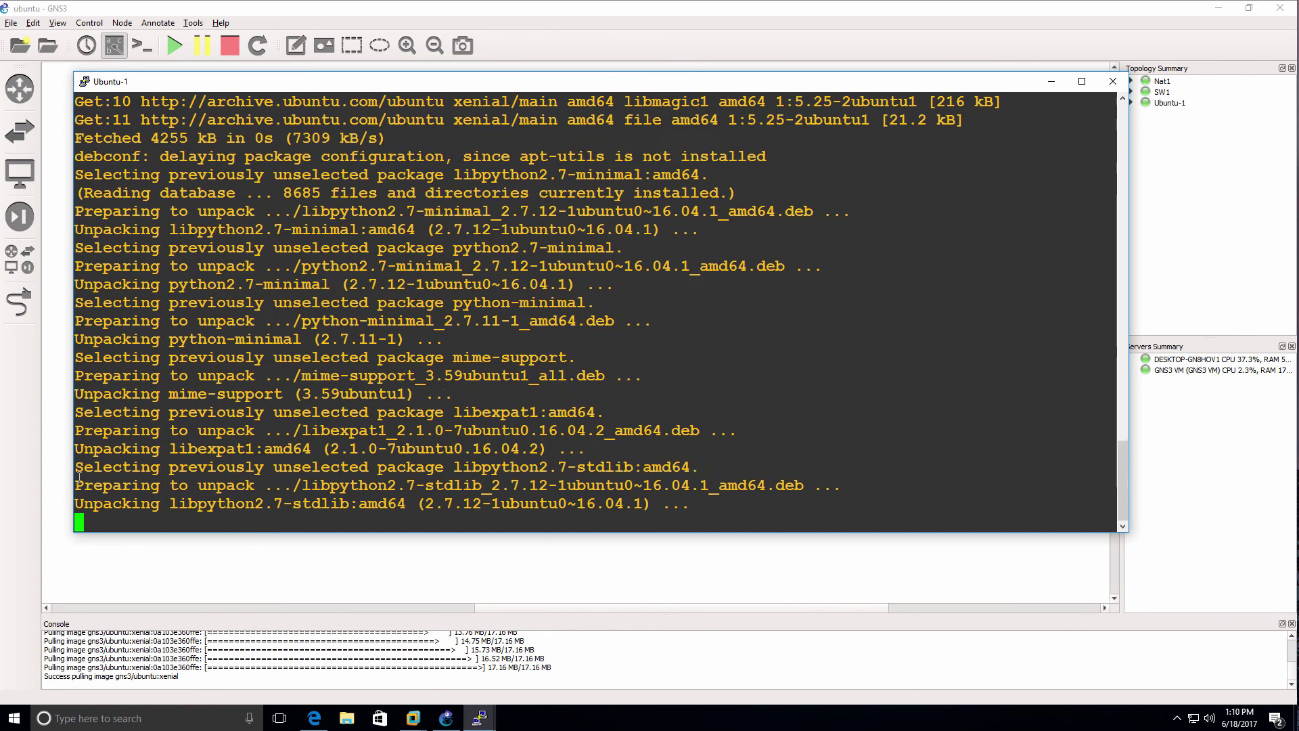
- Start python, print "Hello World", exit with Ctrl+D, and type ifconfig
text(python)
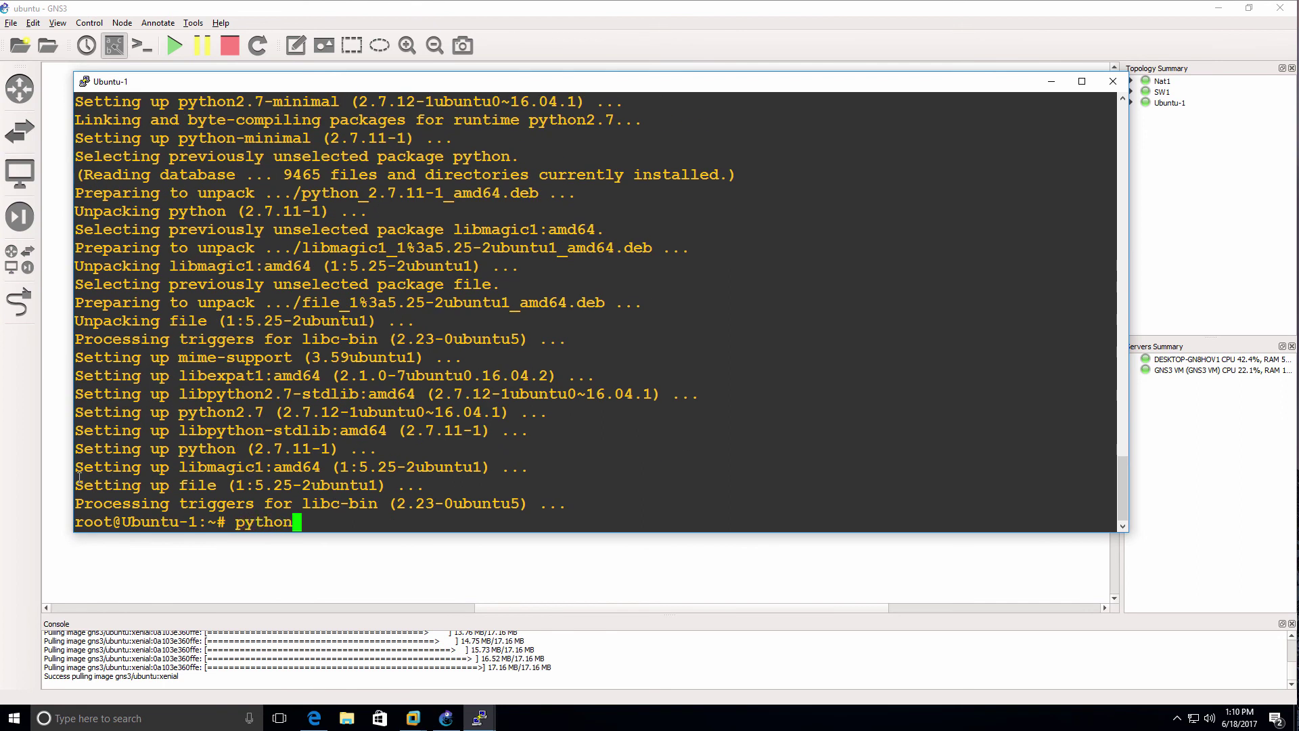
key(Return)
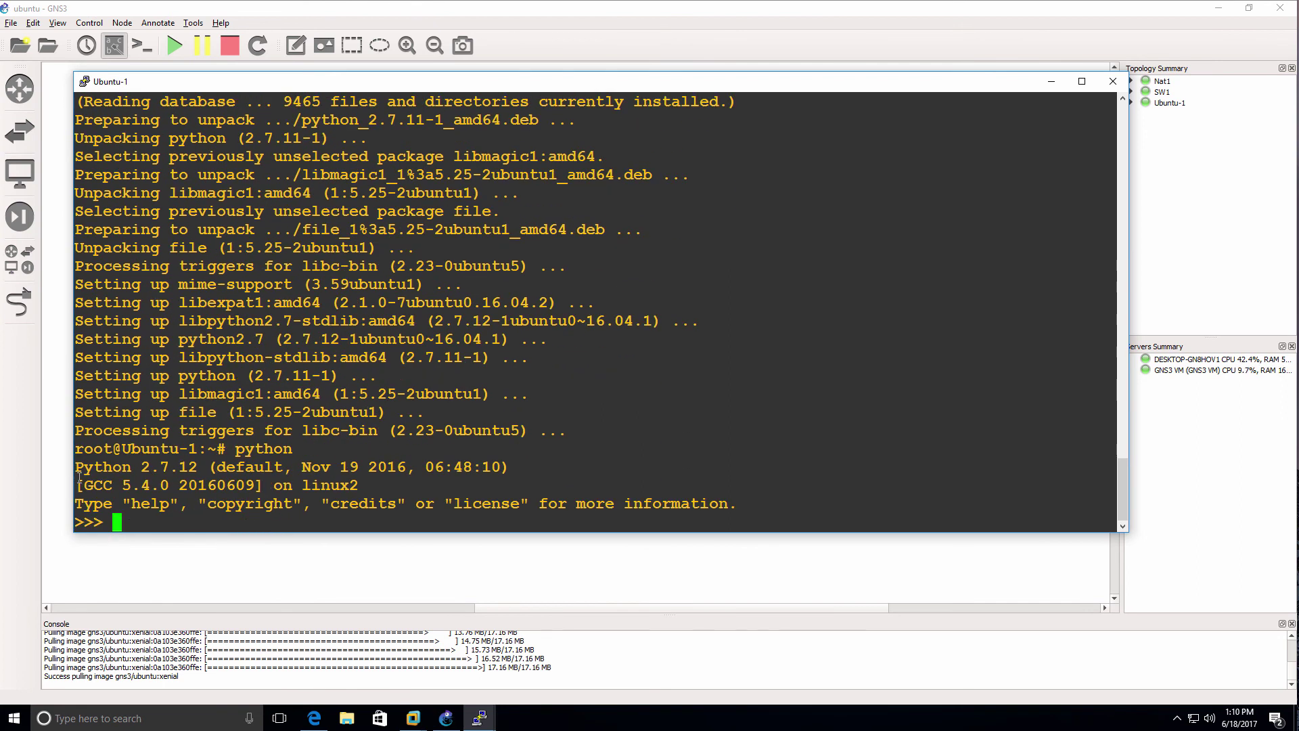
text(print "Hello World)
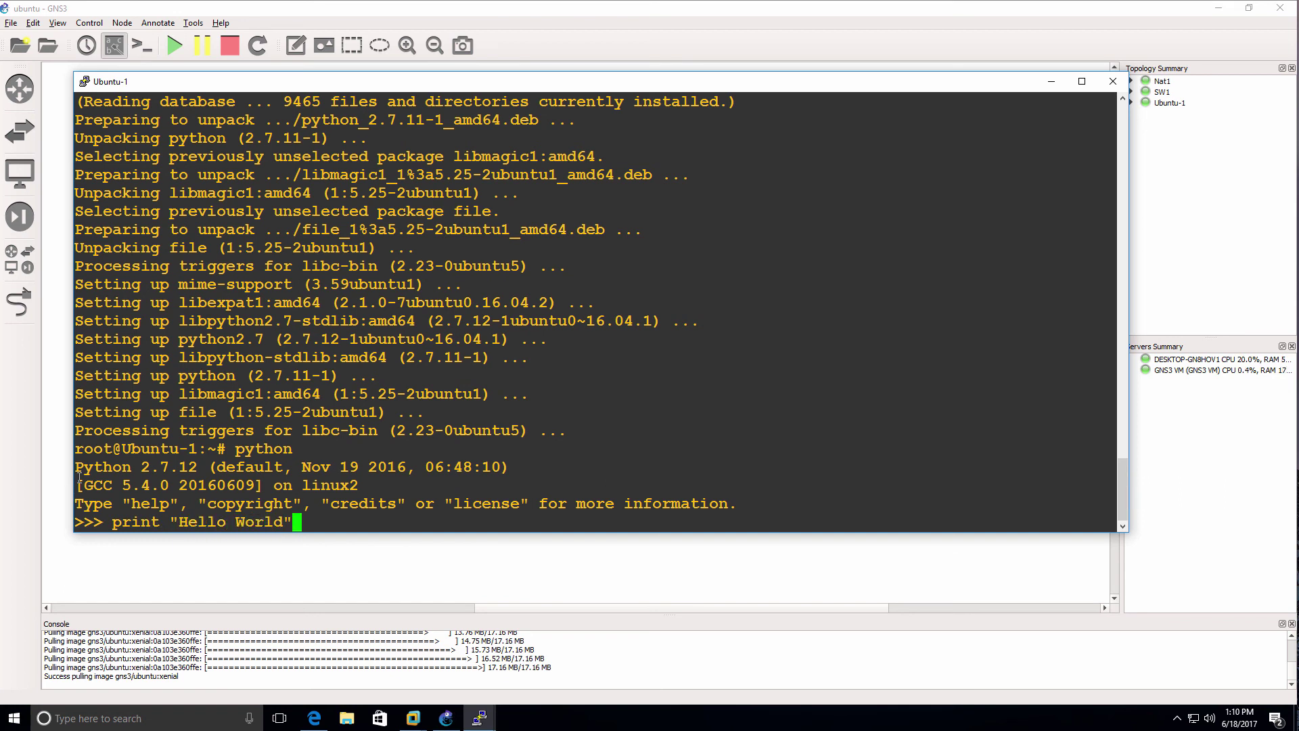
key(Return)
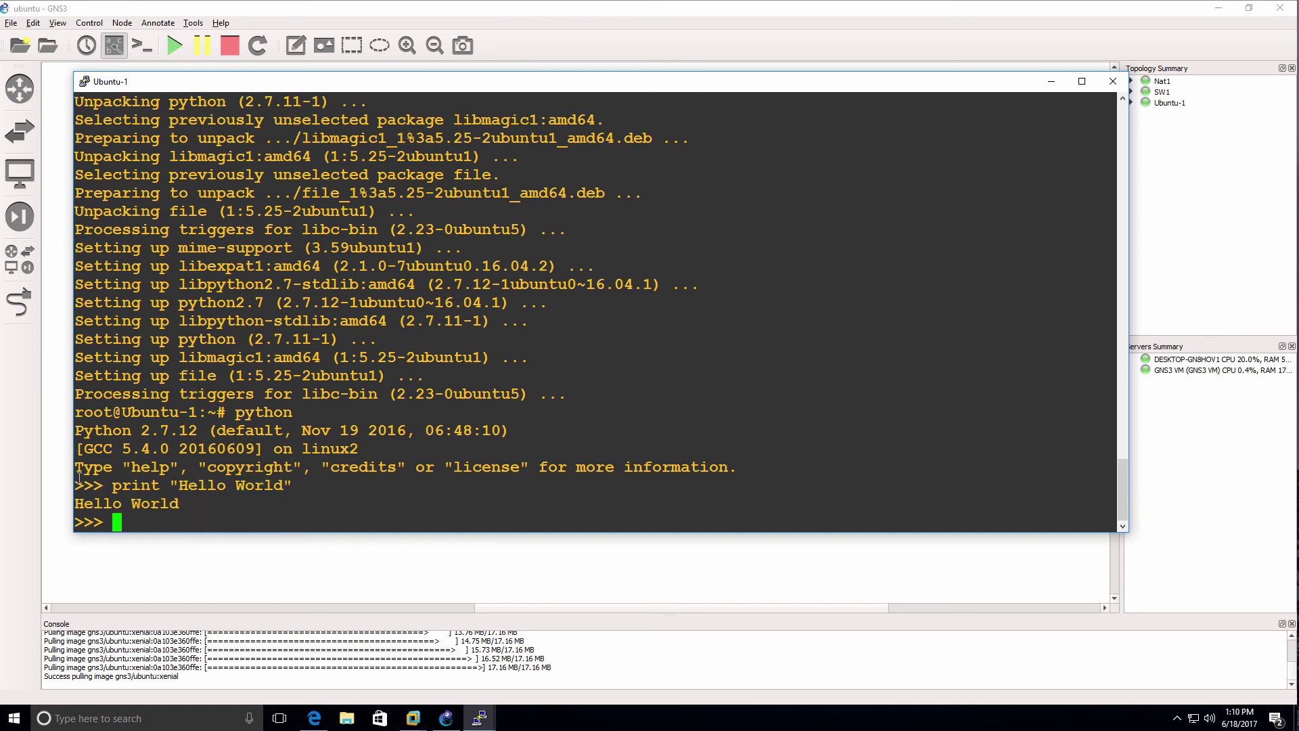
key(ctrl+d)
text(ifconfig)
key(Return)
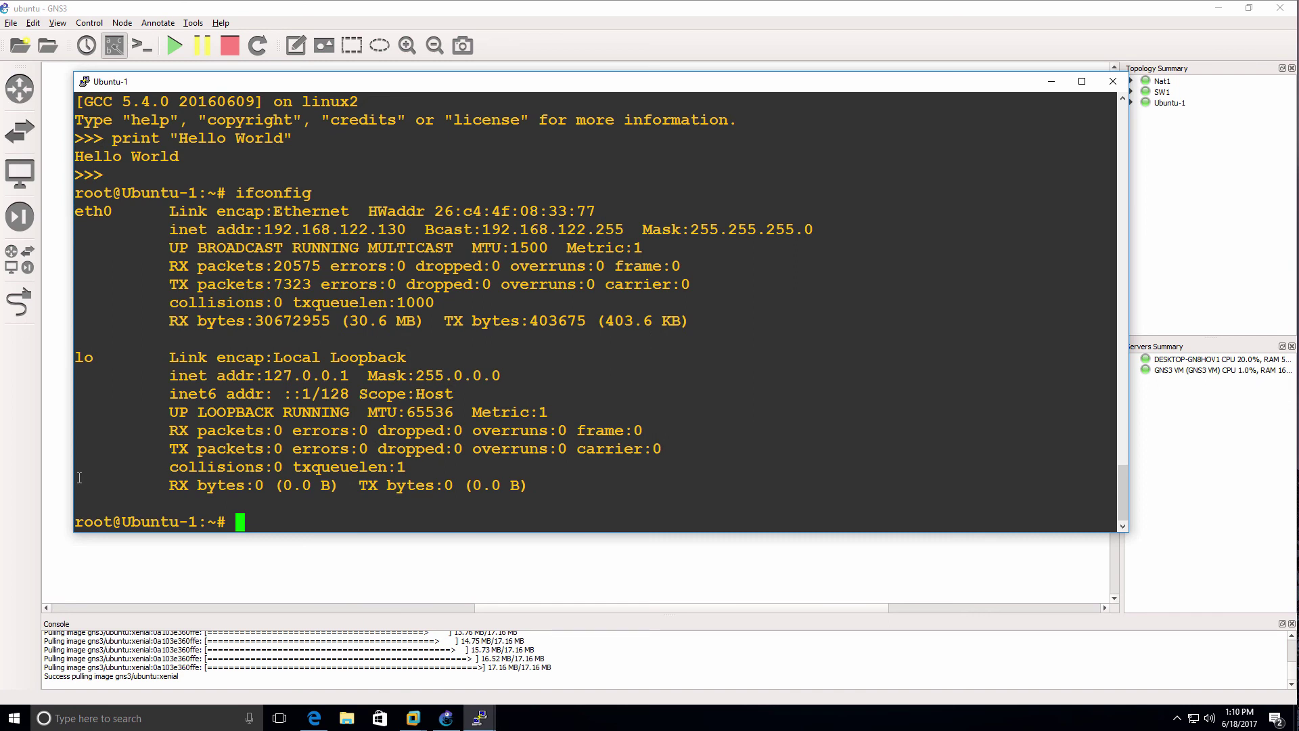